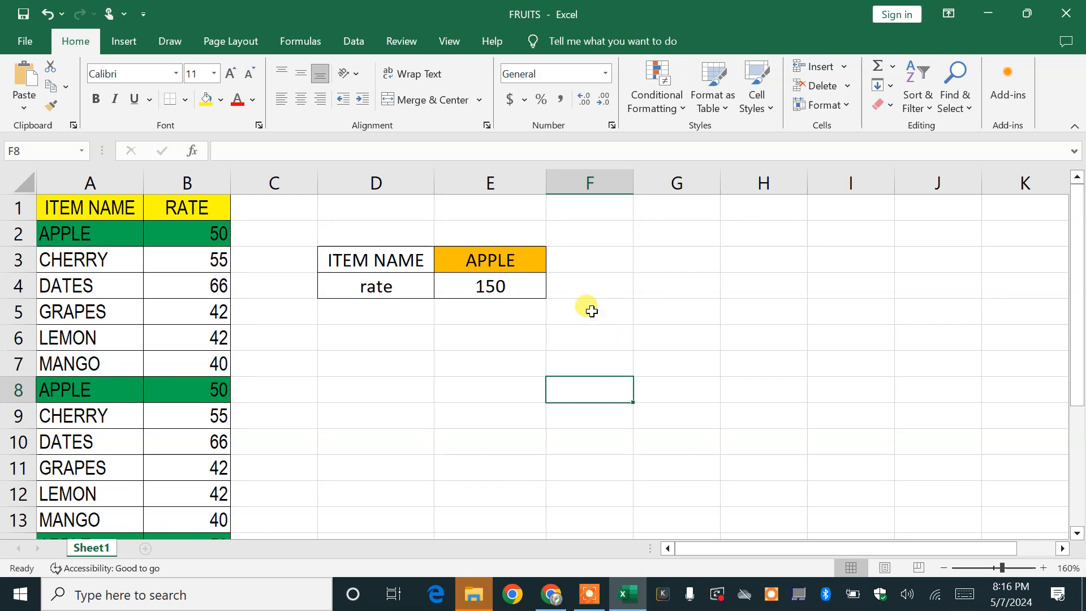
Examine the item name and rate list on Sheet1, including each highlighted APPLE row and its rate
click(72, 209)
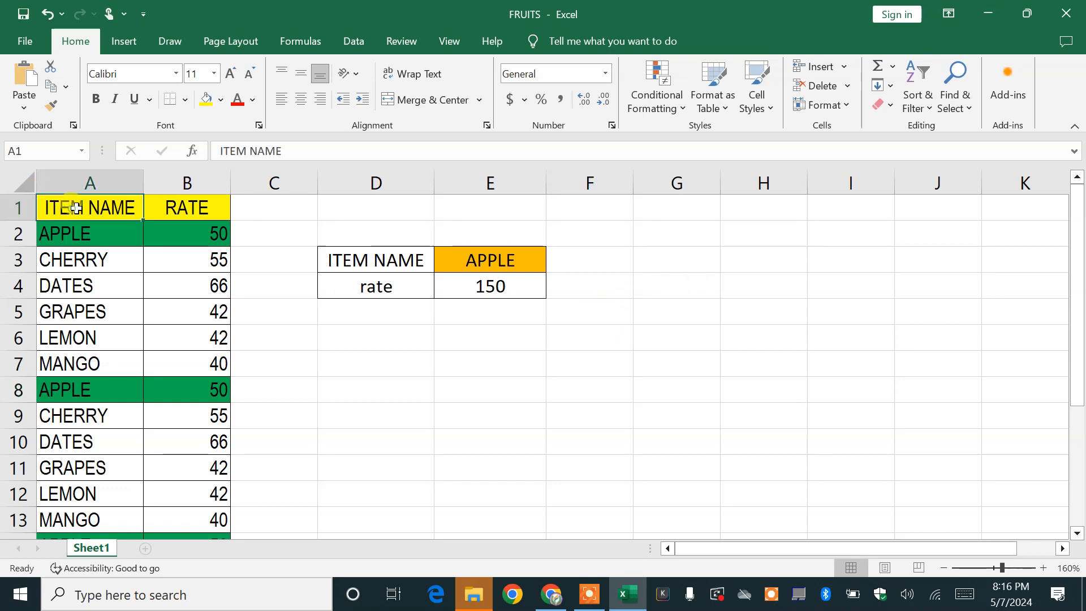
click(169, 206)
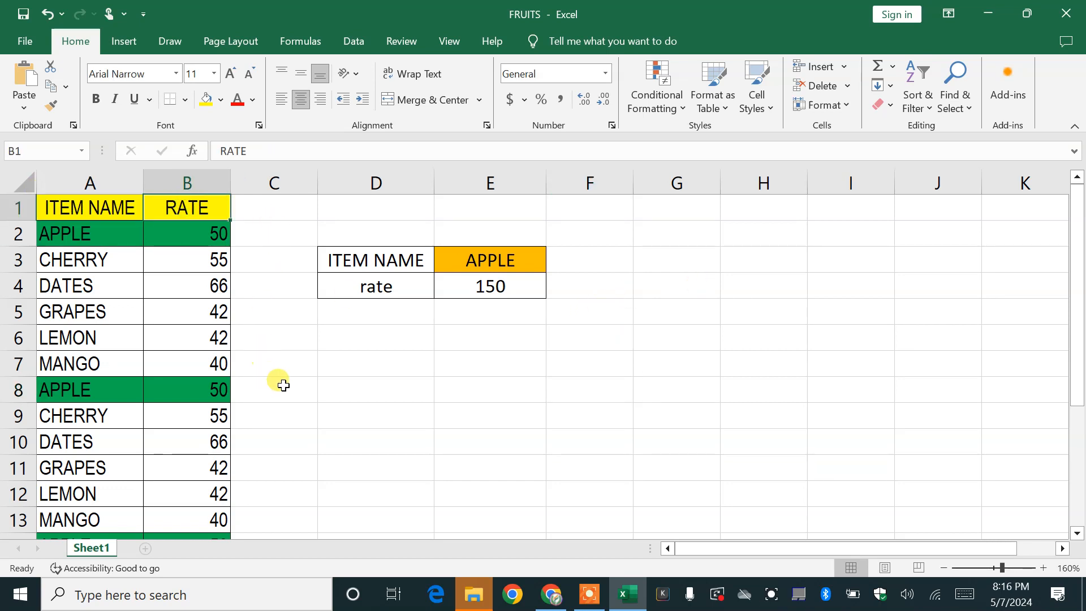
scroll(72, 326, down, 7)
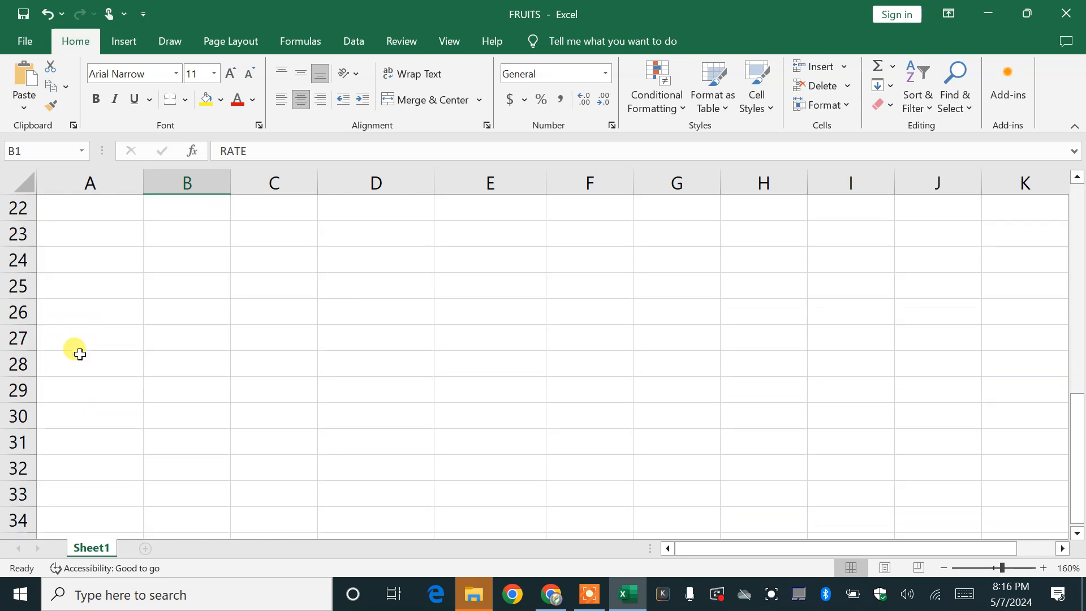
scroll(79, 350, up, 7)
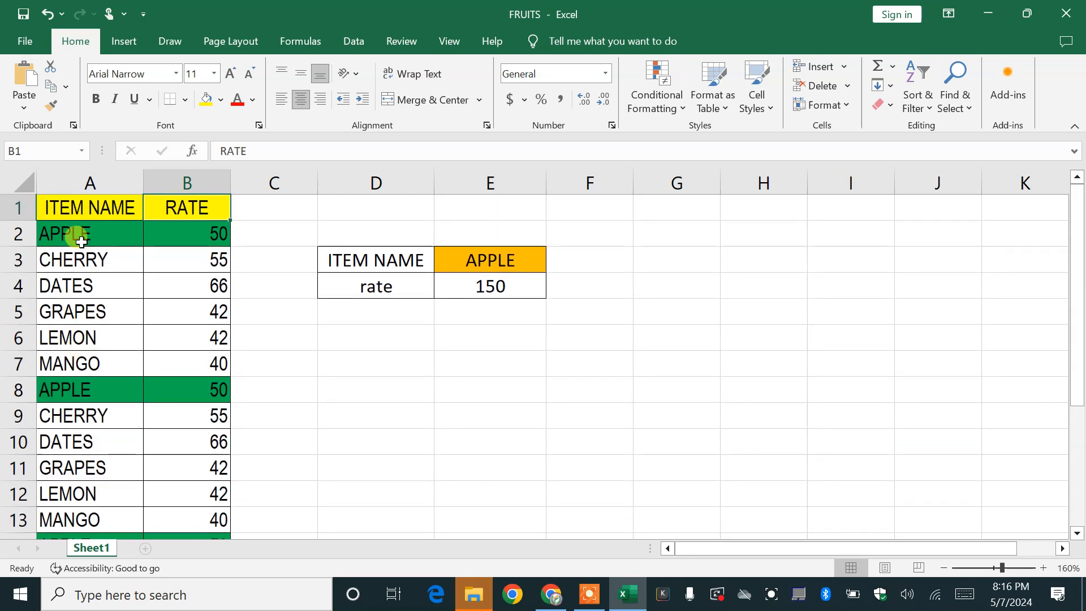
drag(56, 238, 217, 239)
click(216, 237)
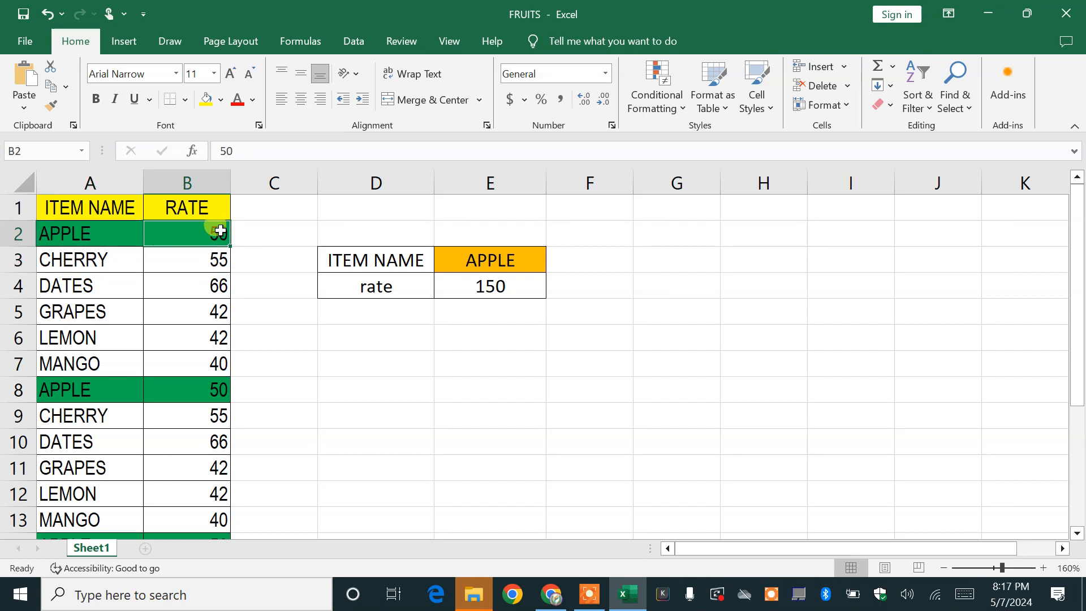
scroll(205, 388, down, 3)
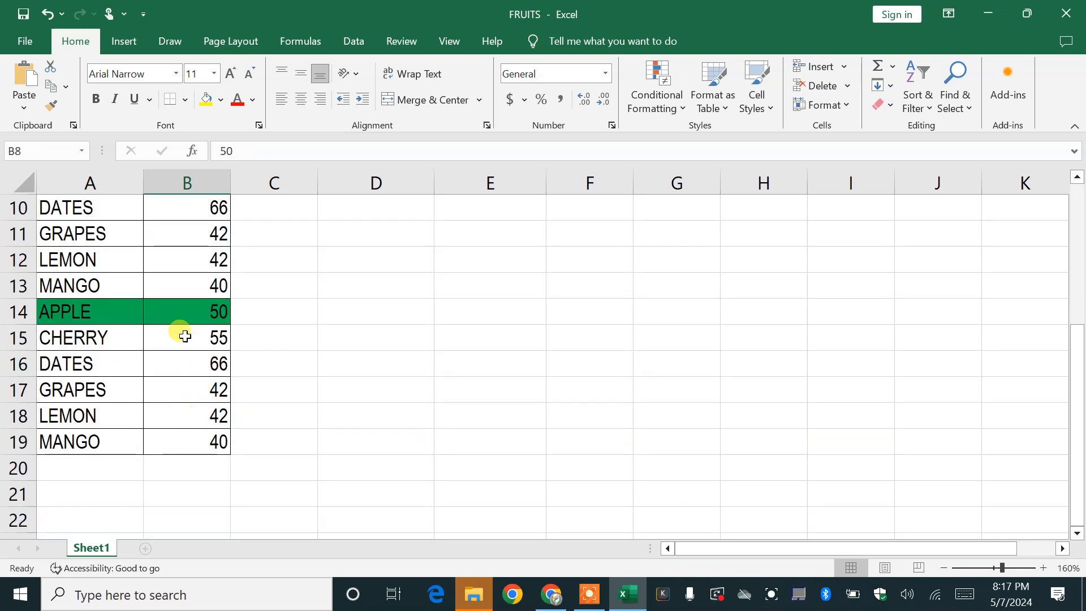
click(192, 311)
scroll(218, 319, up, 3)
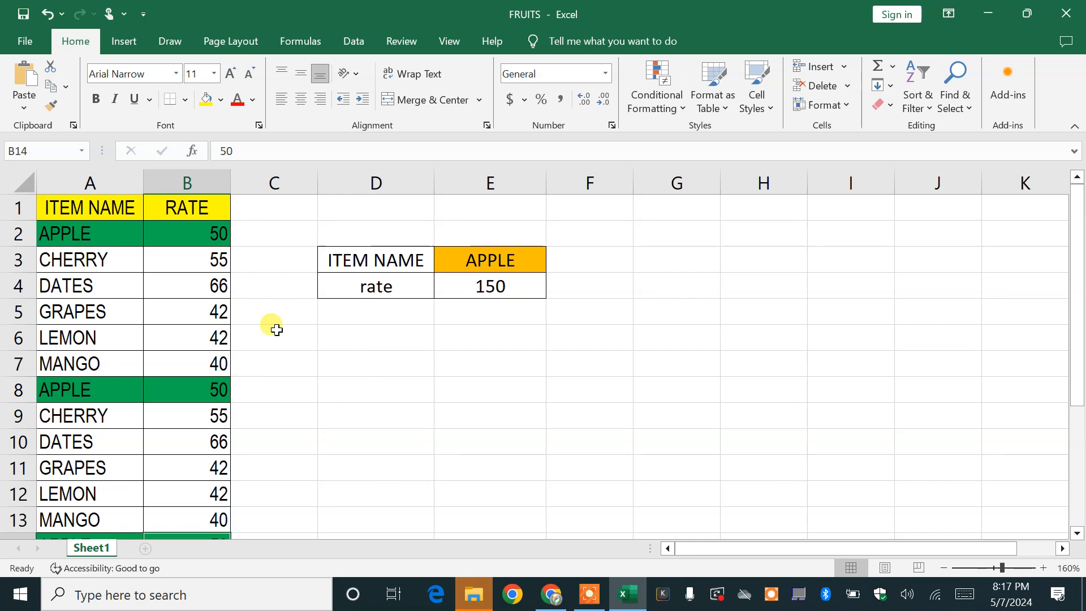
scroll(235, 452, down, 3)
scroll(243, 460, up, 3)
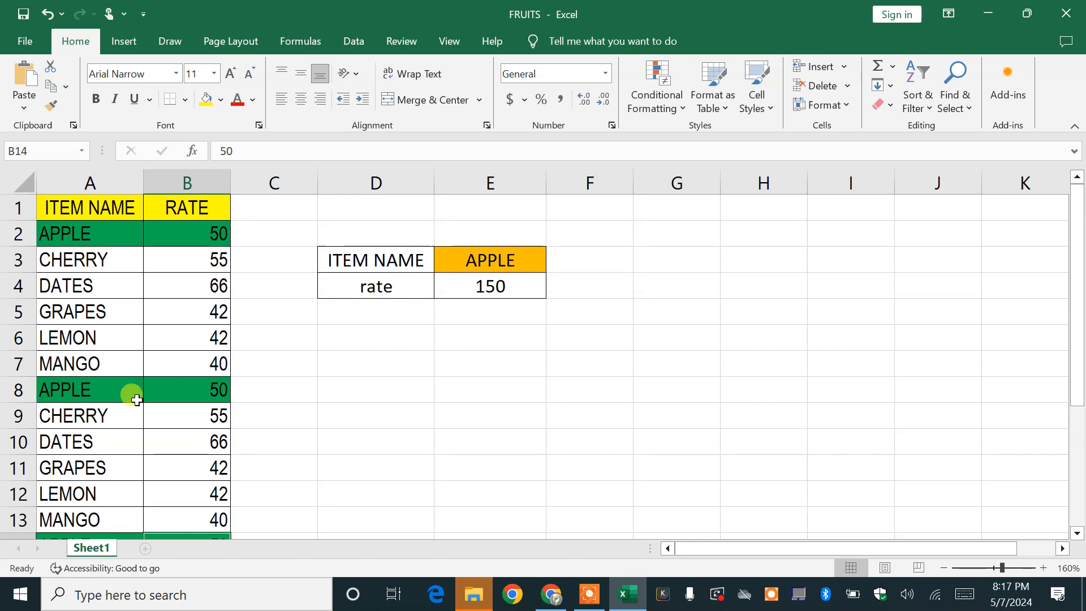
Choose MANGO as the item name in E3 and review the highlighted matching rows in the list
click(539, 265)
click(559, 261)
click(529, 260)
click(552, 265)
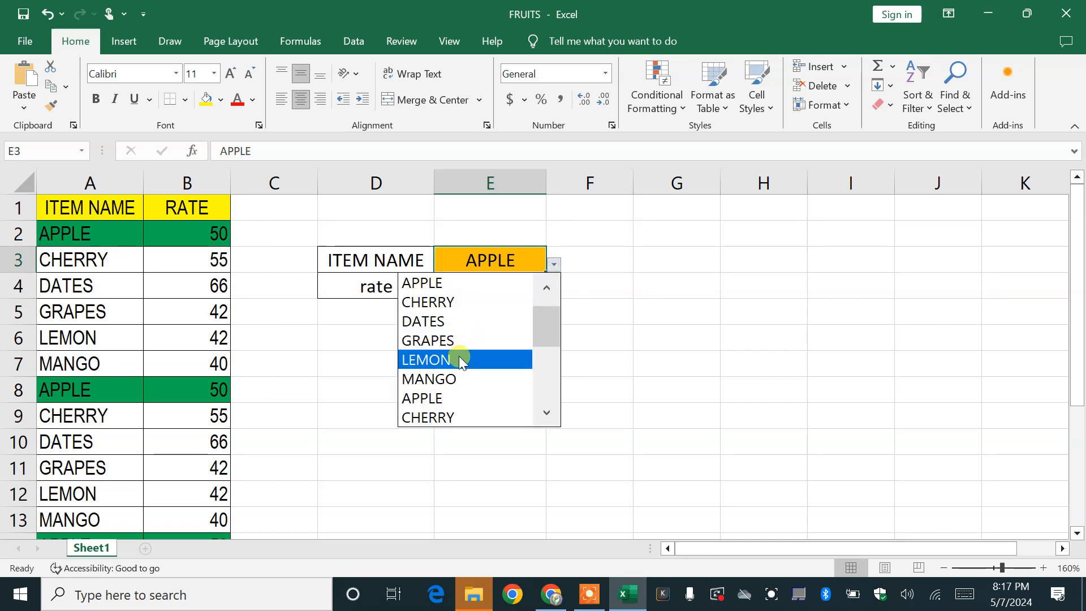
click(460, 375)
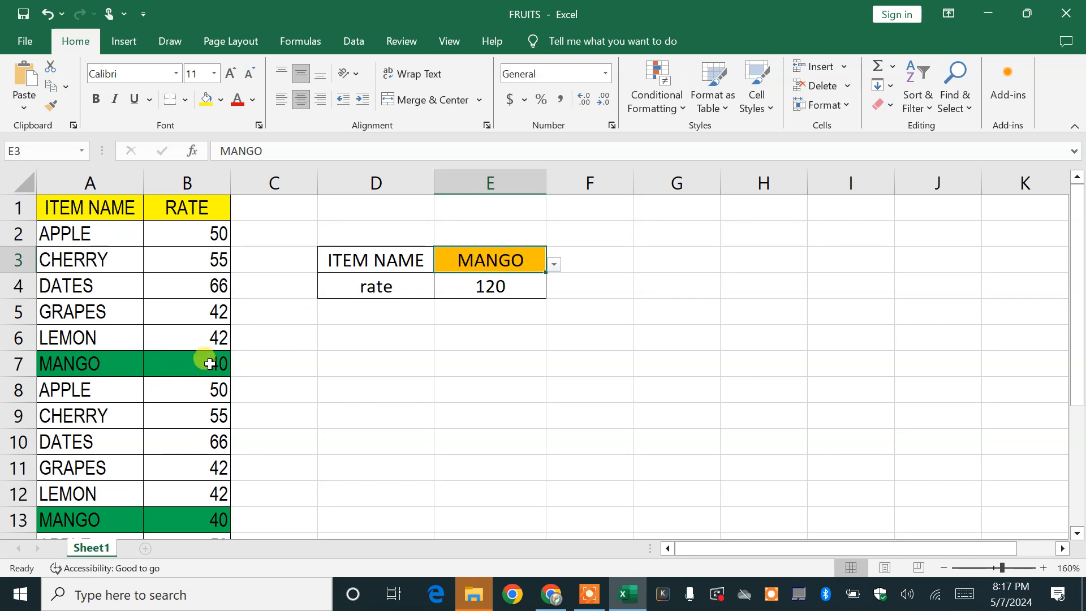
scroll(221, 526, down, 2)
scroll(223, 528, down, 2)
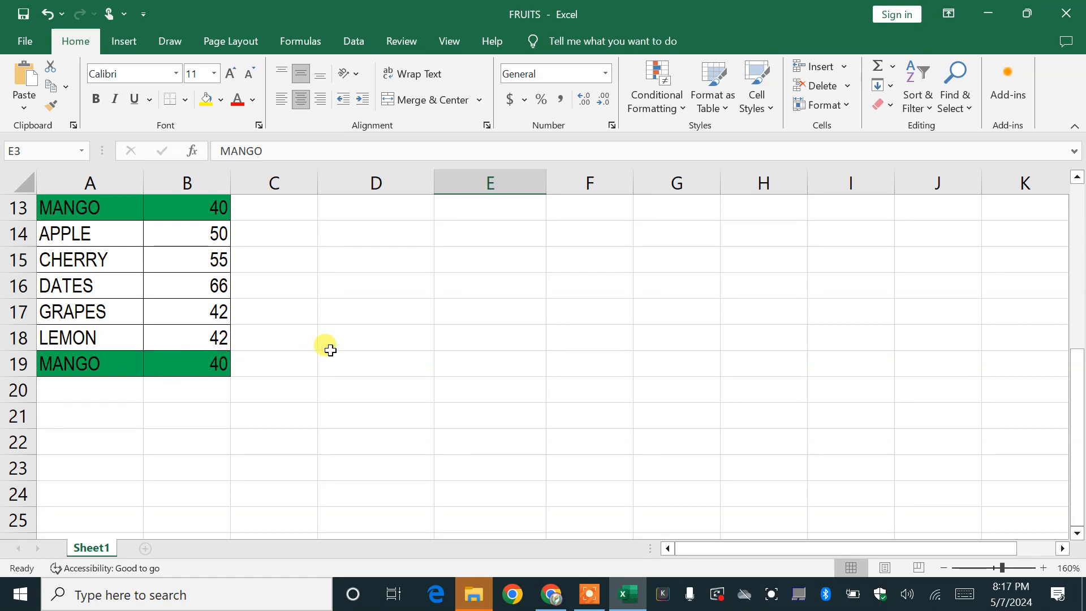
scroll(310, 355, up, 4)
click(561, 338)
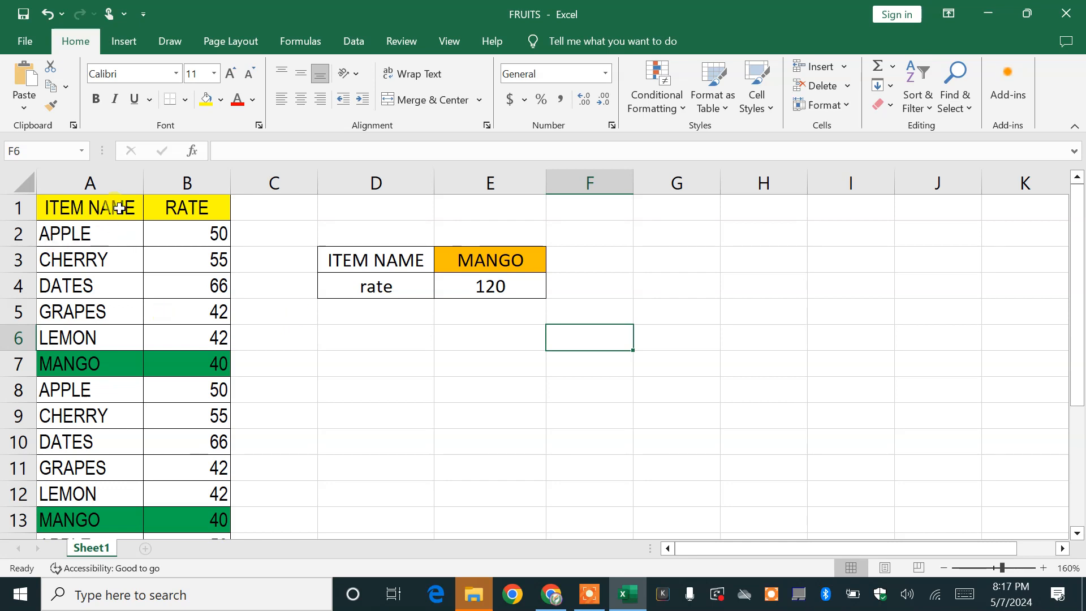
Copy the item name and rate table A1:B19 on Sheet1 and add a new worksheet
drag(61, 207, 209, 540)
drag(215, 482, 216, 482)
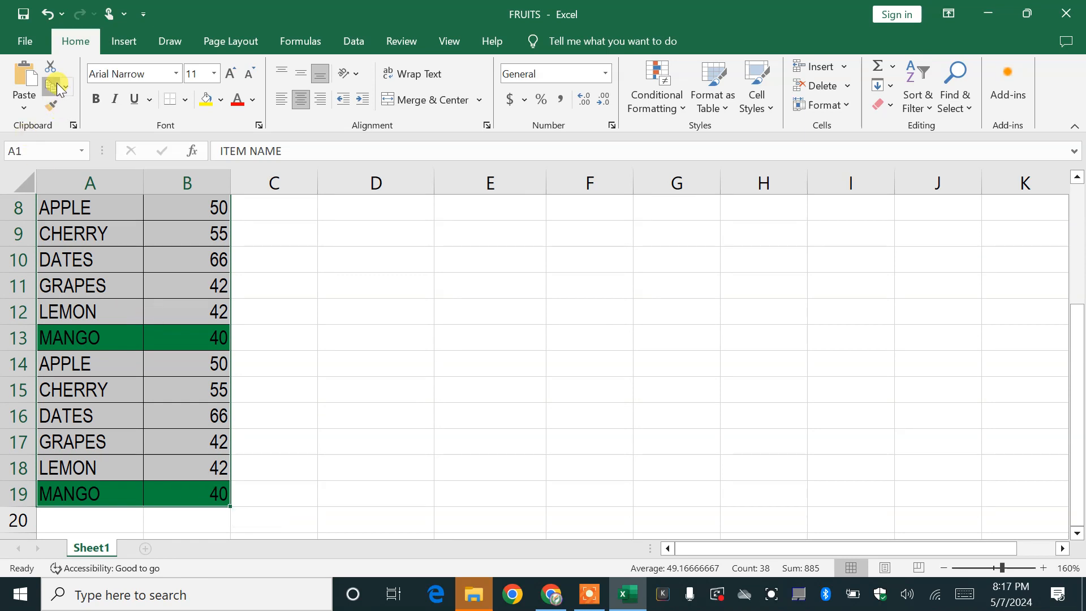
click(58, 91)
scroll(146, 453, up, 3)
click(148, 548)
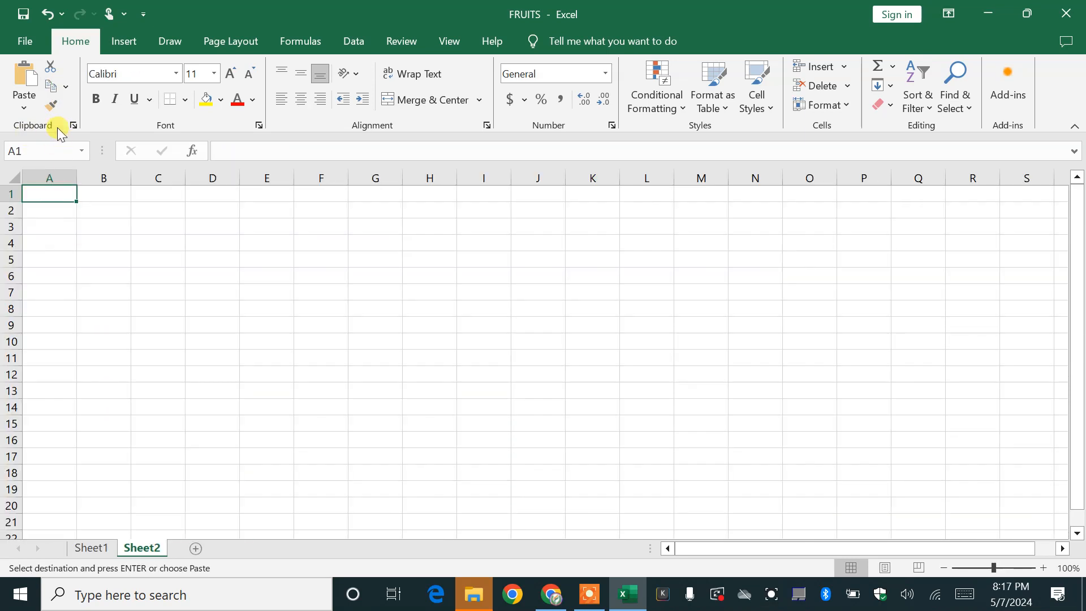
Paste the copied table at A1 of Sheet2 as values with source formatting and auto-fit column A
click(26, 108)
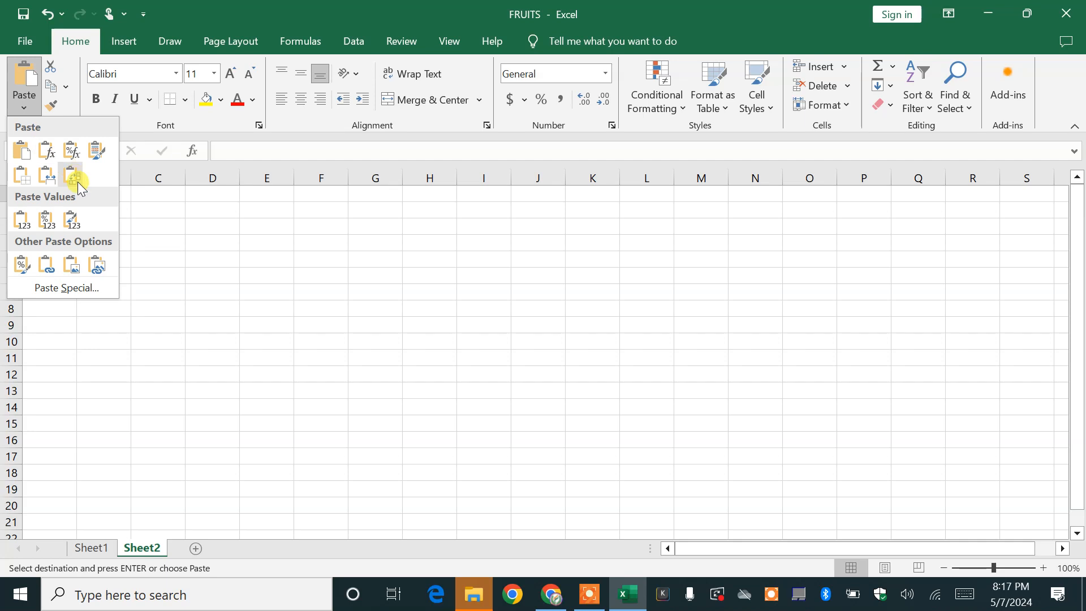
click(72, 216)
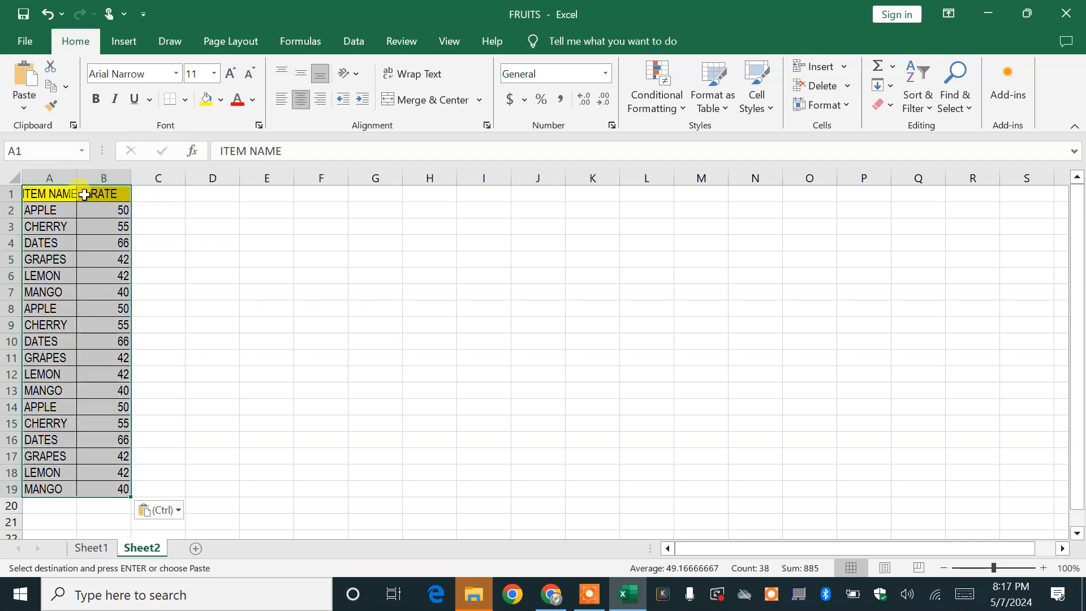
double_click(78, 173)
ctrl+scroll(142, 330, up, 9)
click(301, 254)
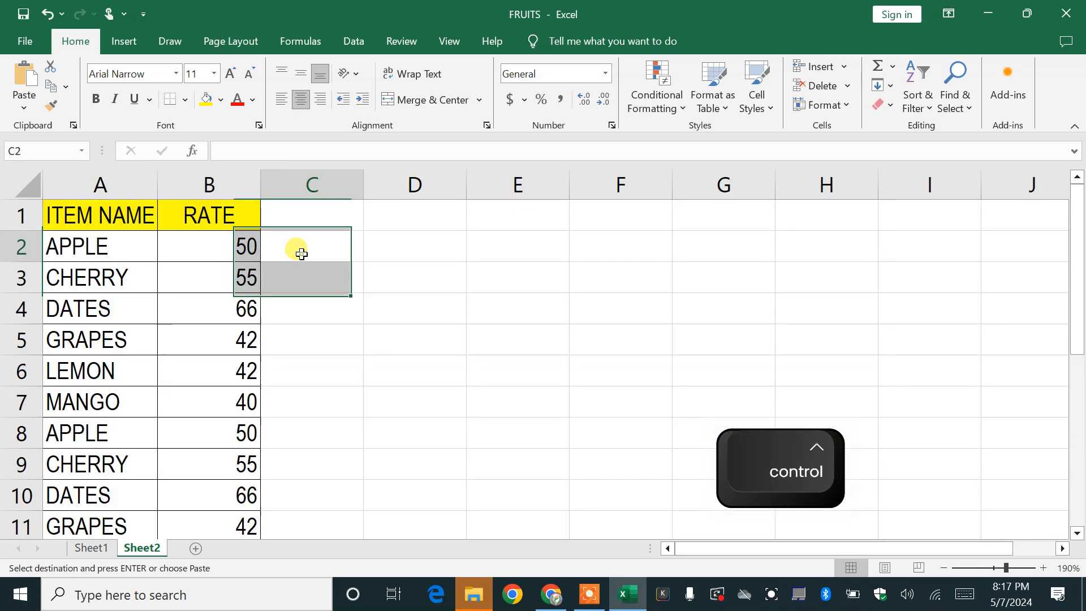
click(404, 247)
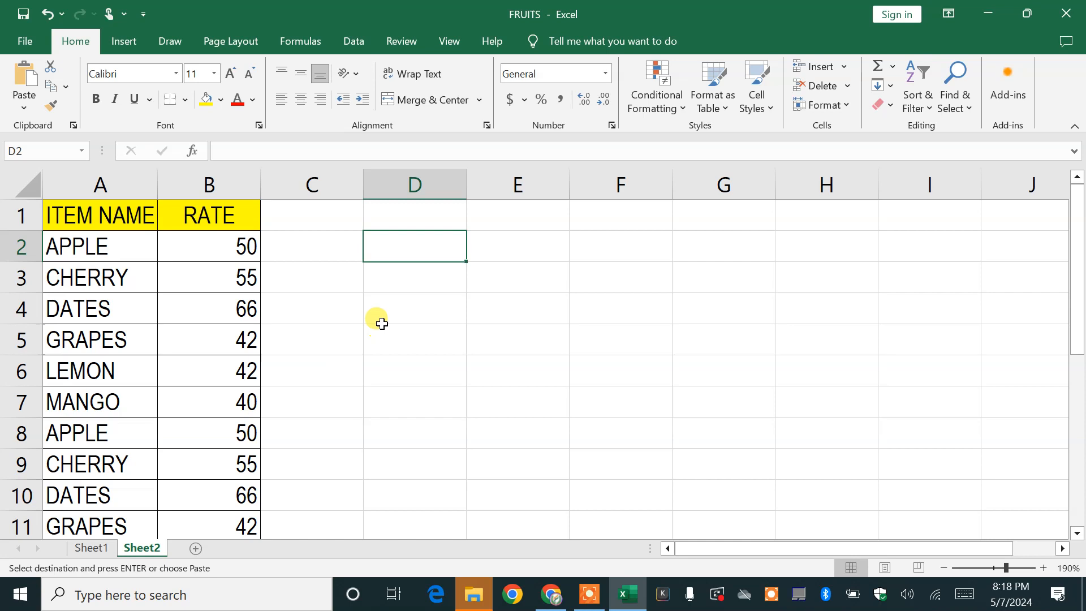
text(it)
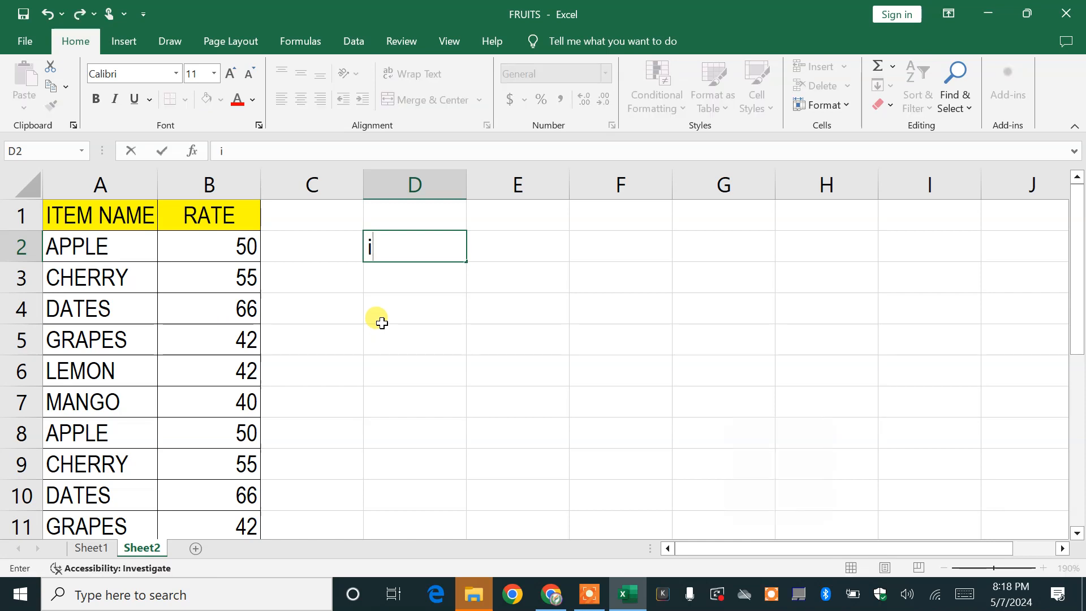
key(BackSpace)
key(BackSpace)
Copy the ITEM NAME and RATE headers from A1:B1 to D2:E2 and auto-fit column D
drag(128, 216, 191, 216)
key(ctrl+c)
click(393, 247)
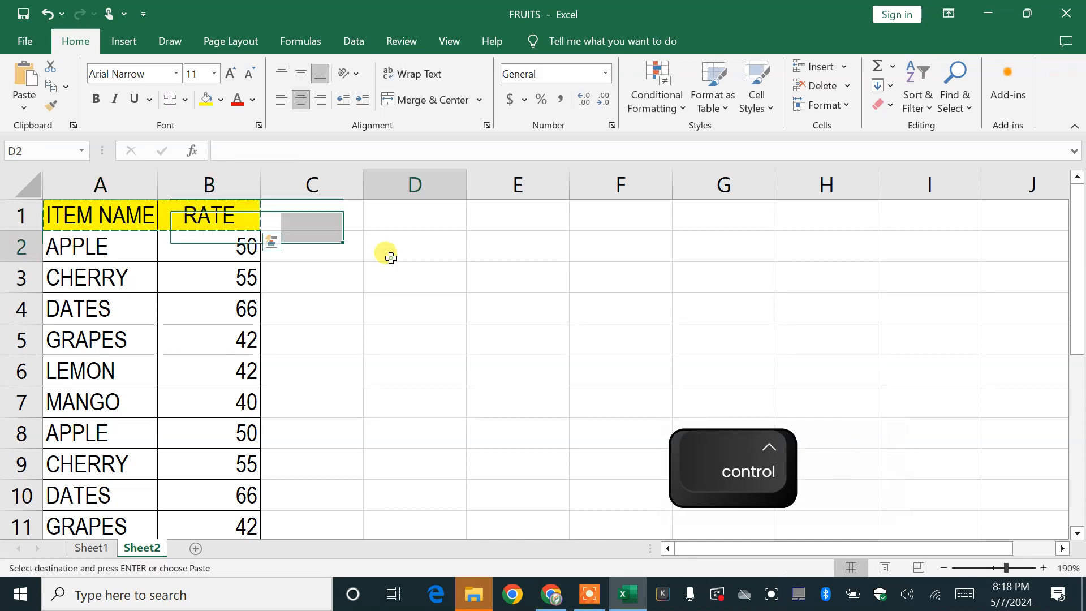
key(ctrl+v)
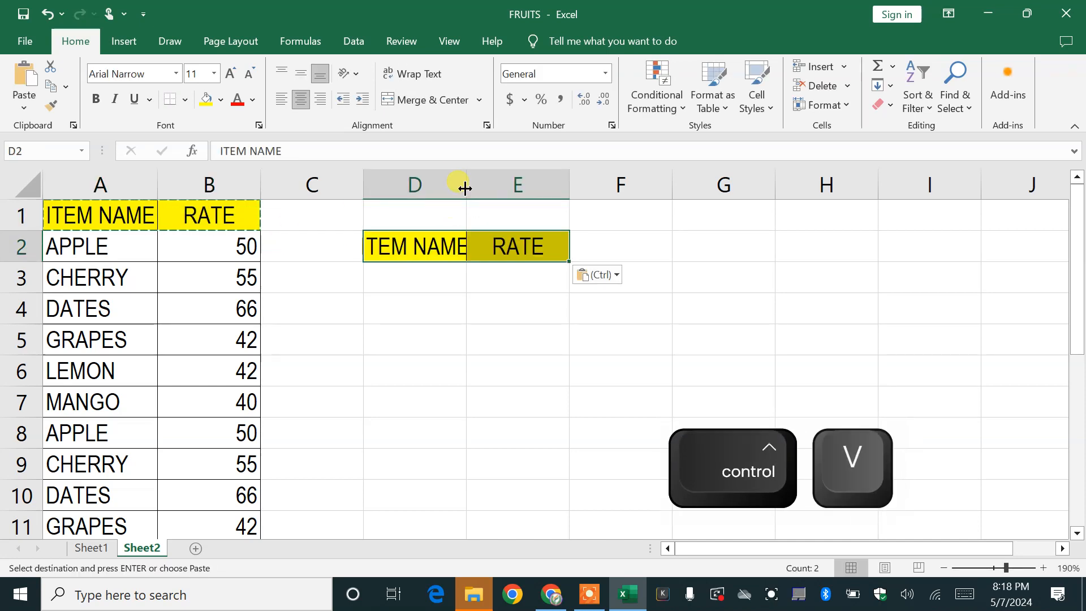
double_click(466, 184)
Fill cell D3 with light orange and cell E3 with red
click(448, 273)
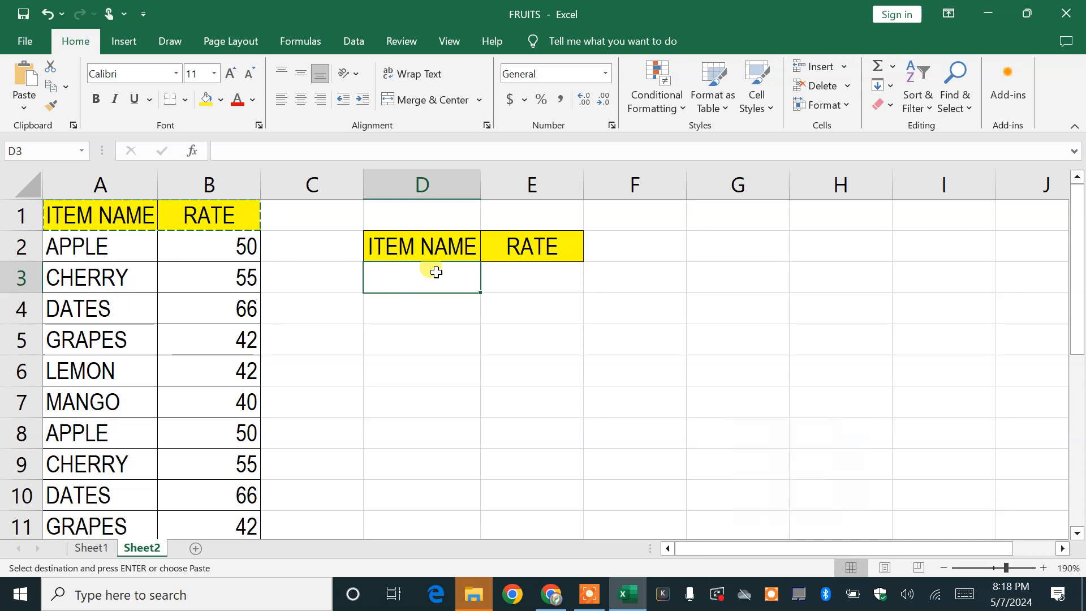
click(224, 103)
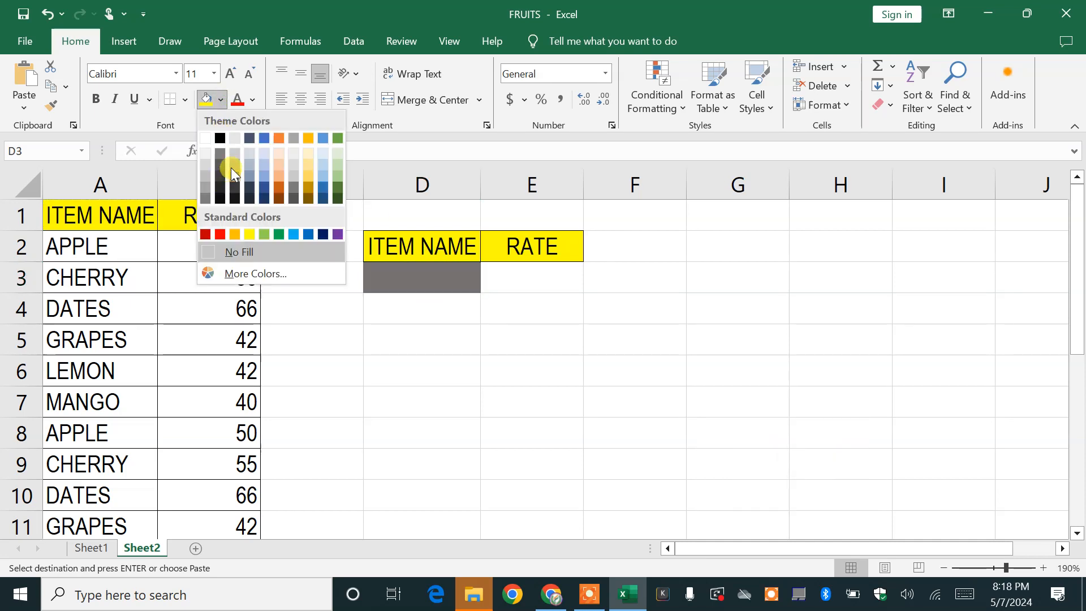
click(274, 162)
click(523, 275)
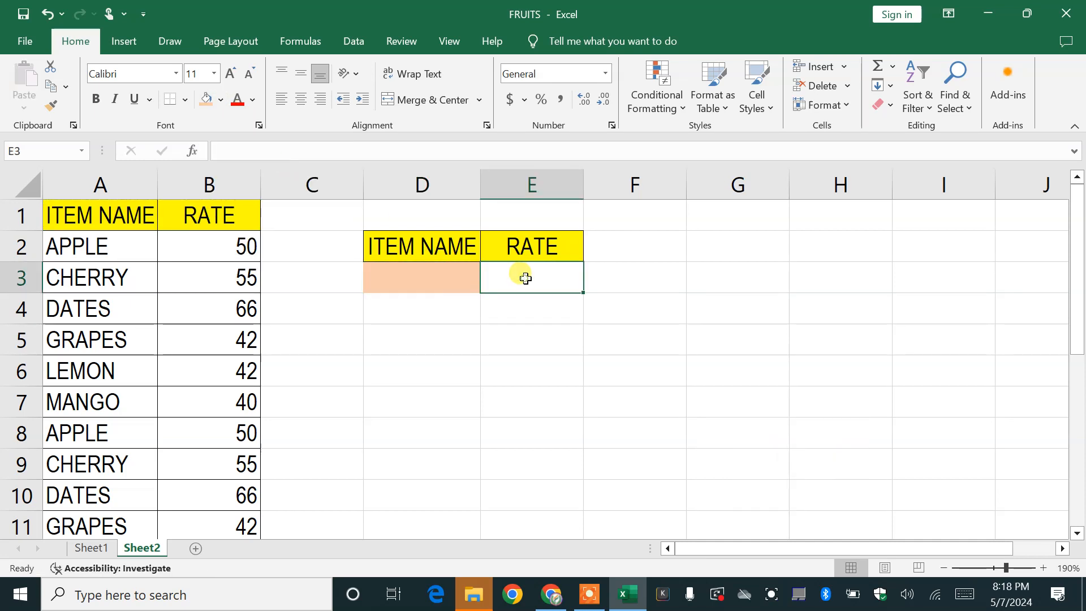
click(221, 100)
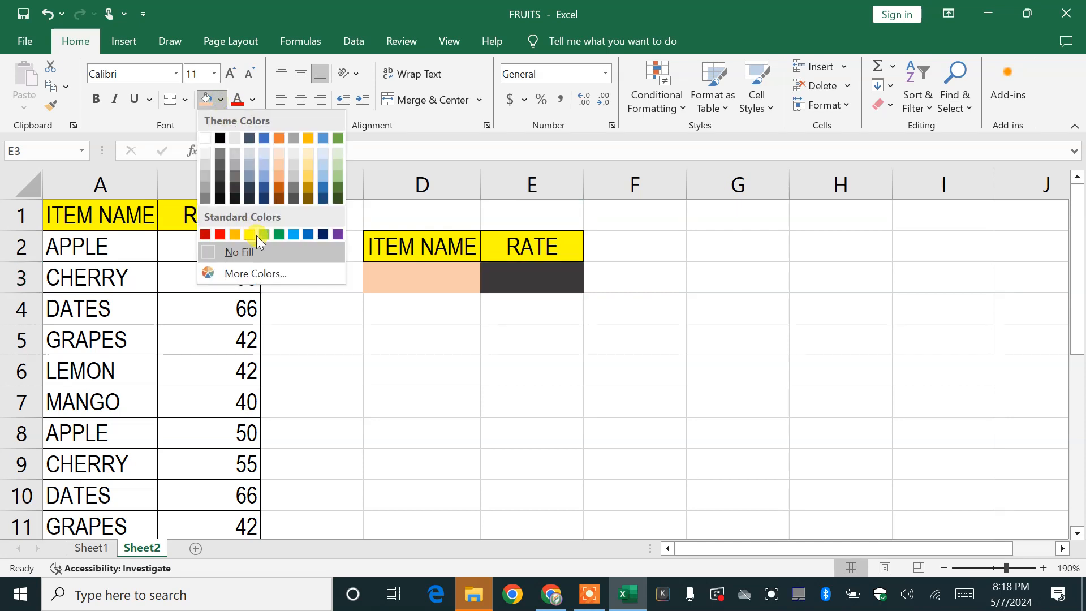
click(220, 233)
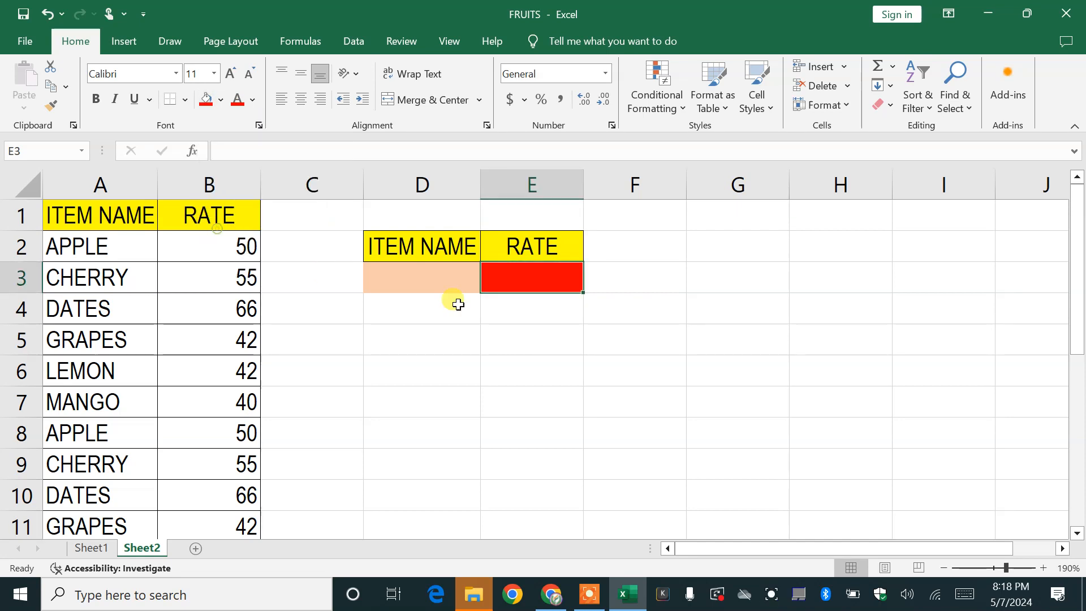
click(504, 308)
Fill cells D3:E3 below the copied headers with light blue
drag(414, 272, 492, 274)
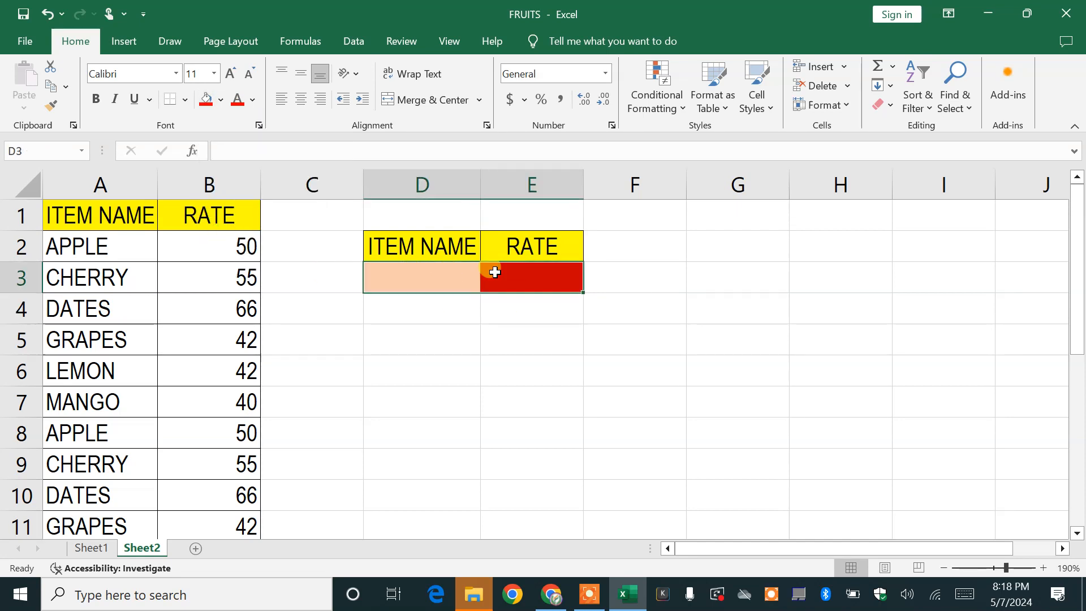
click(220, 101)
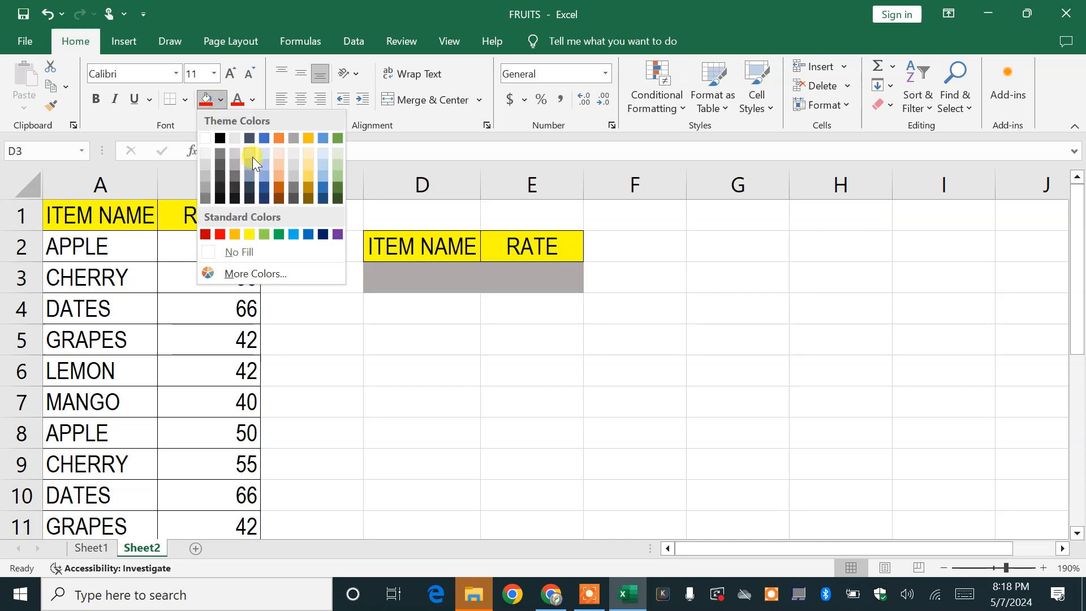
click(263, 165)
click(470, 301)
Apply all borders to the small lookup table in D2:E3
drag(450, 247, 523, 276)
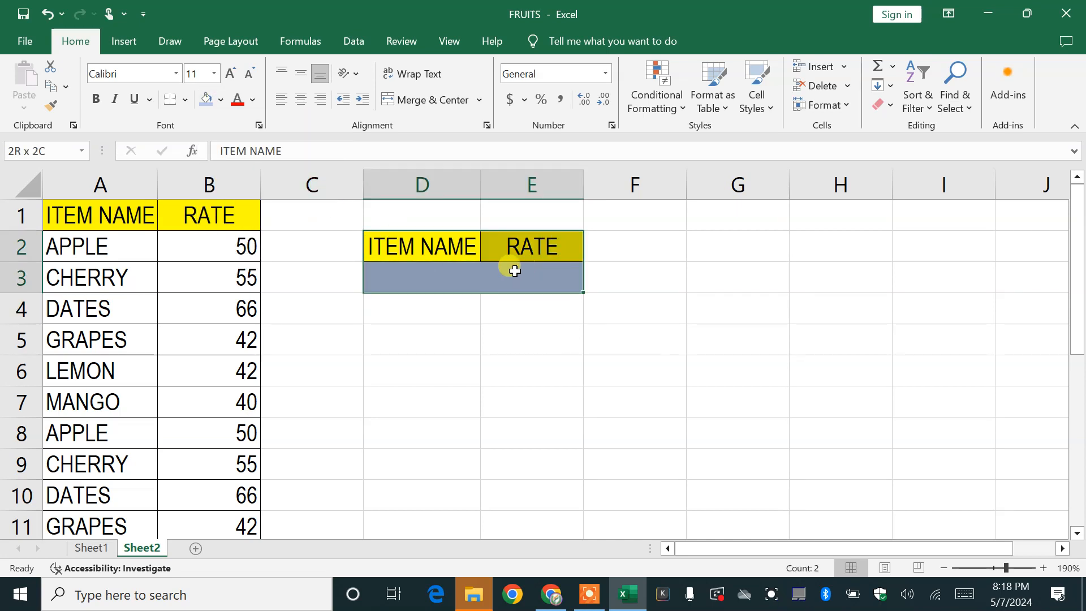
click(186, 100)
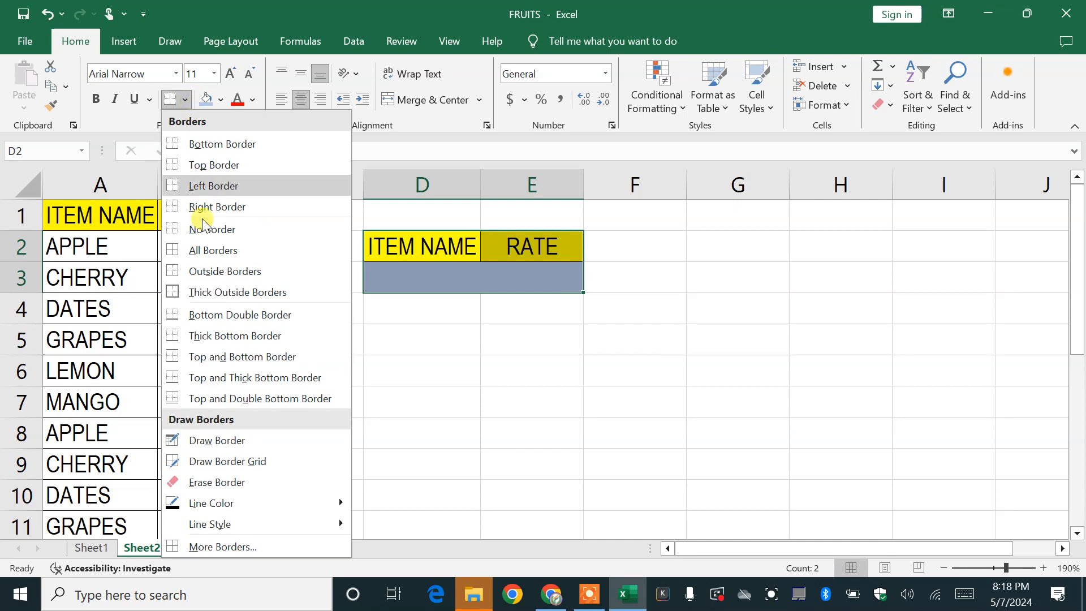
click(219, 267)
click(553, 318)
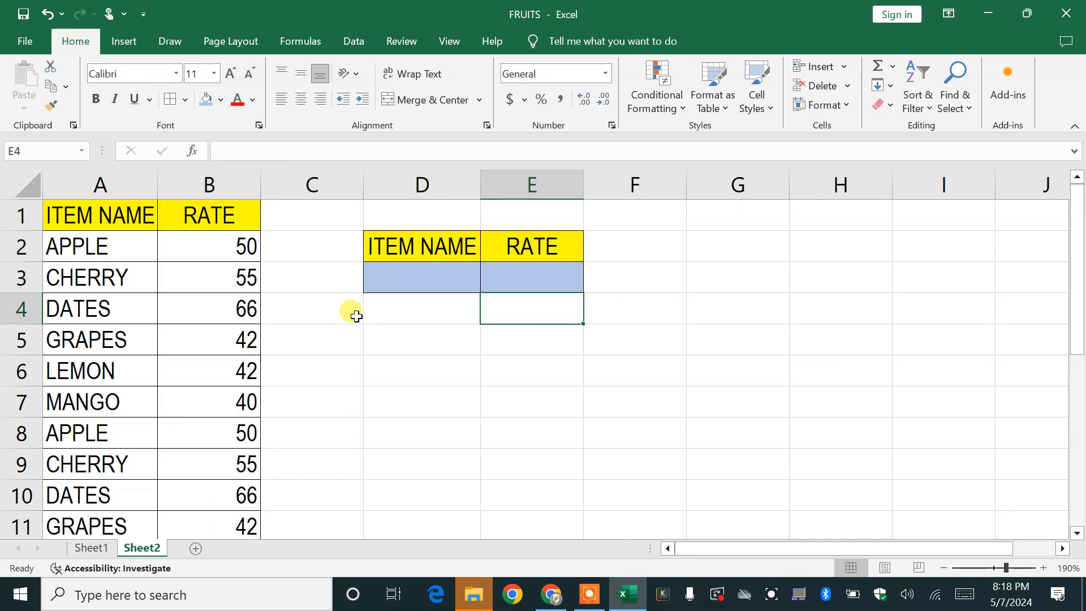
Enter the formula =SUMIF(A2:A19,D3,B2:B19) in cell E3 to total the rates of the item named in D3
click(453, 274)
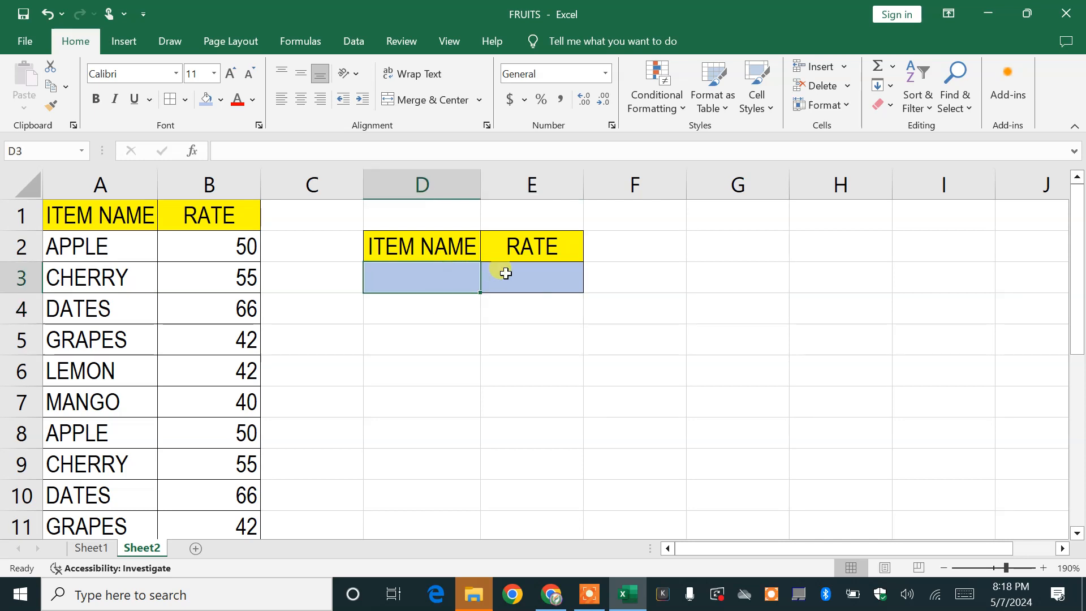
key(Tab)
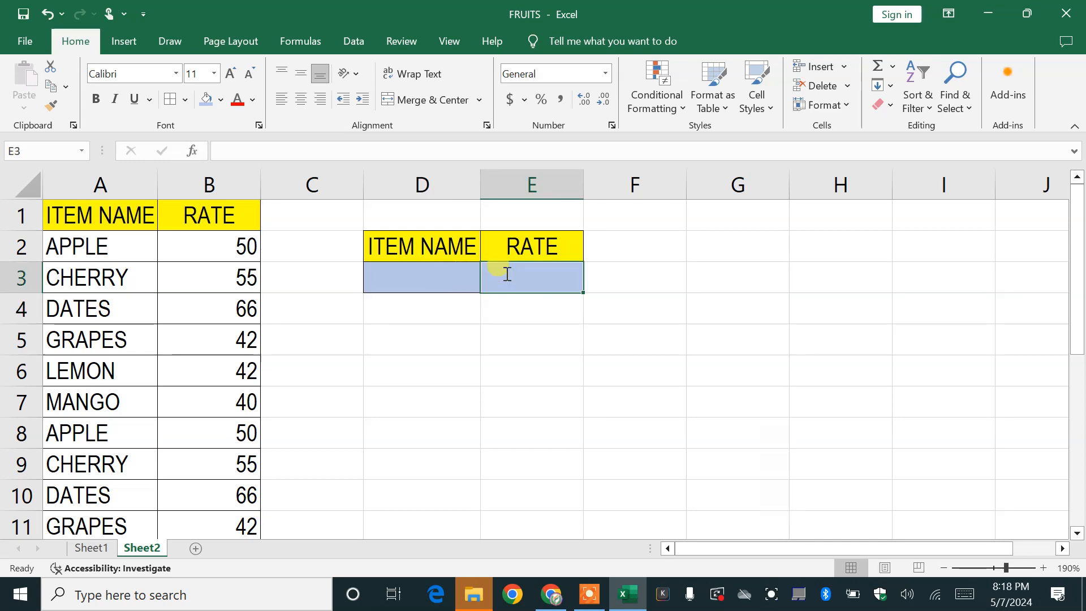
text(=)
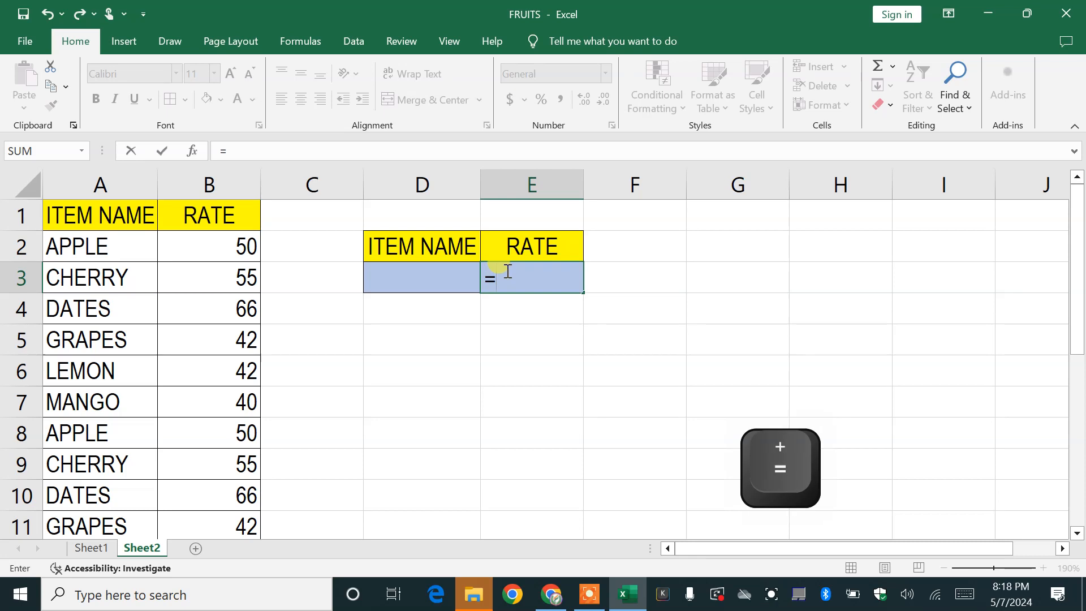
text(sum)
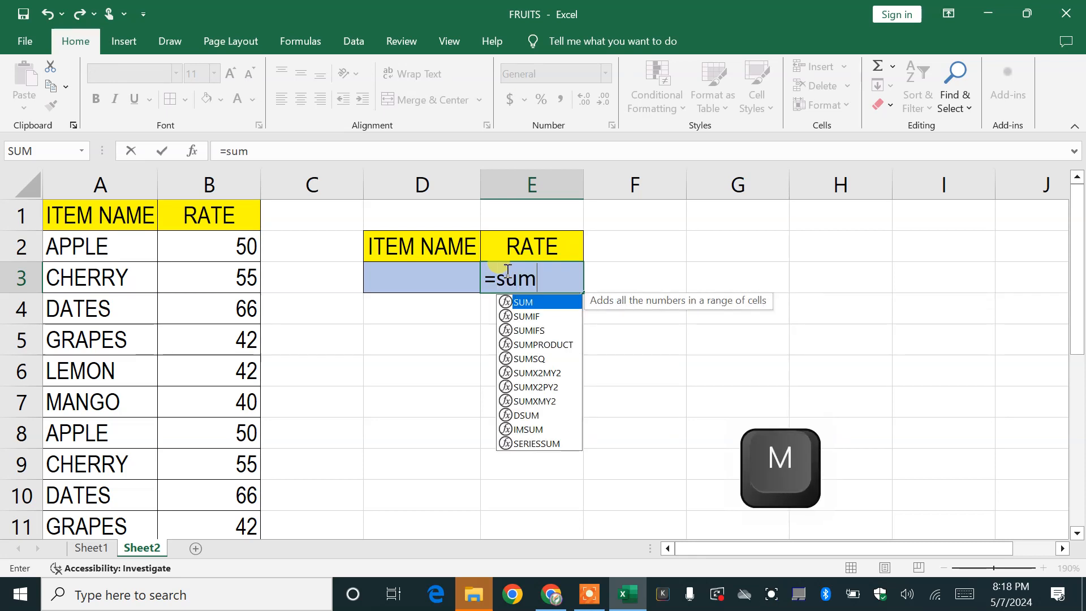
text(if()
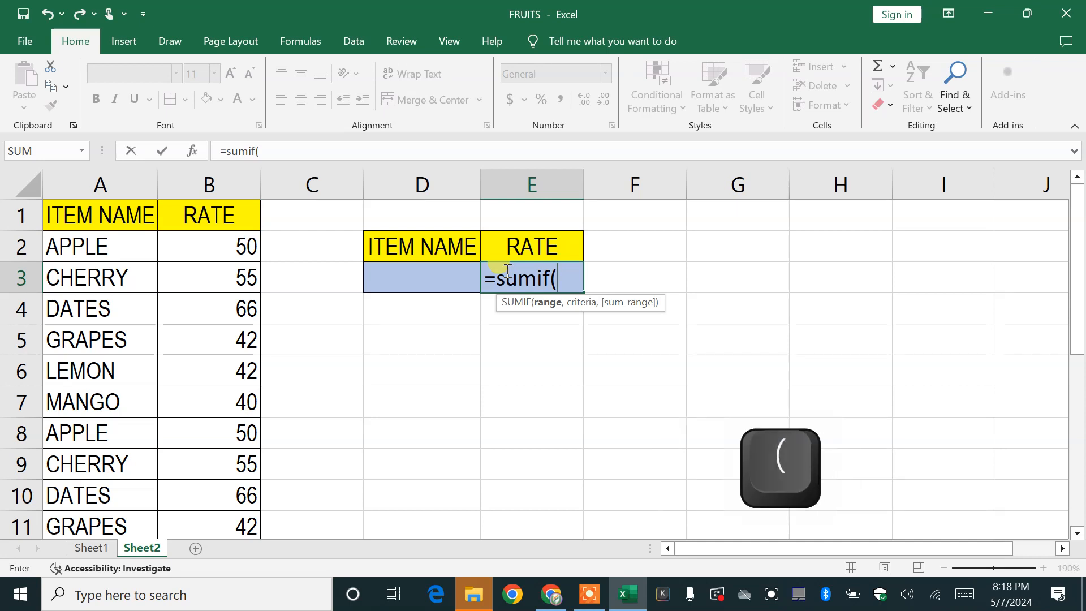
drag(97, 240, 120, 469)
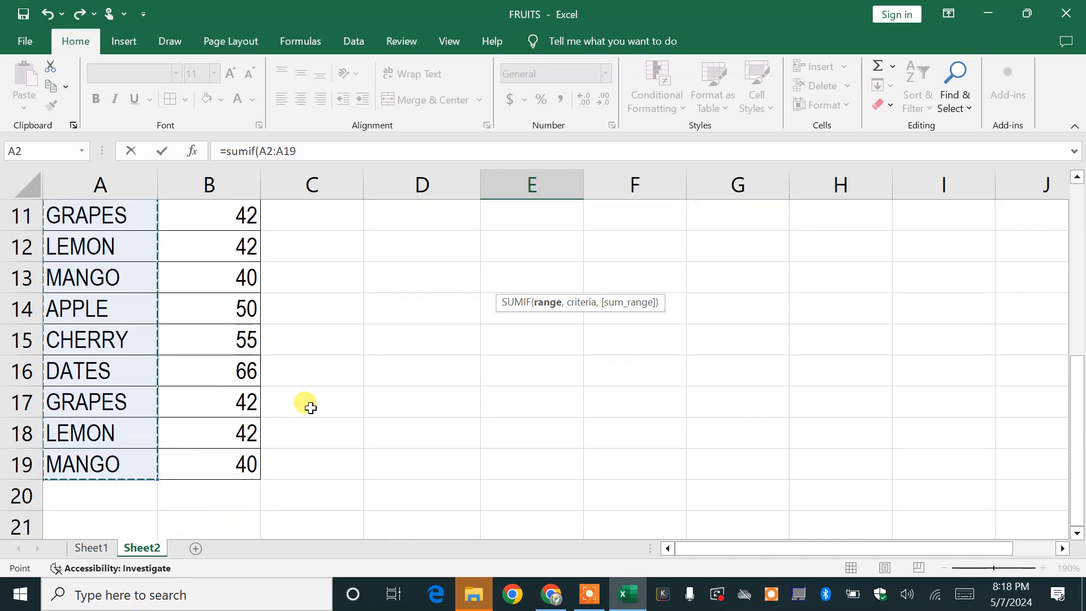
scroll(339, 396, up, 4)
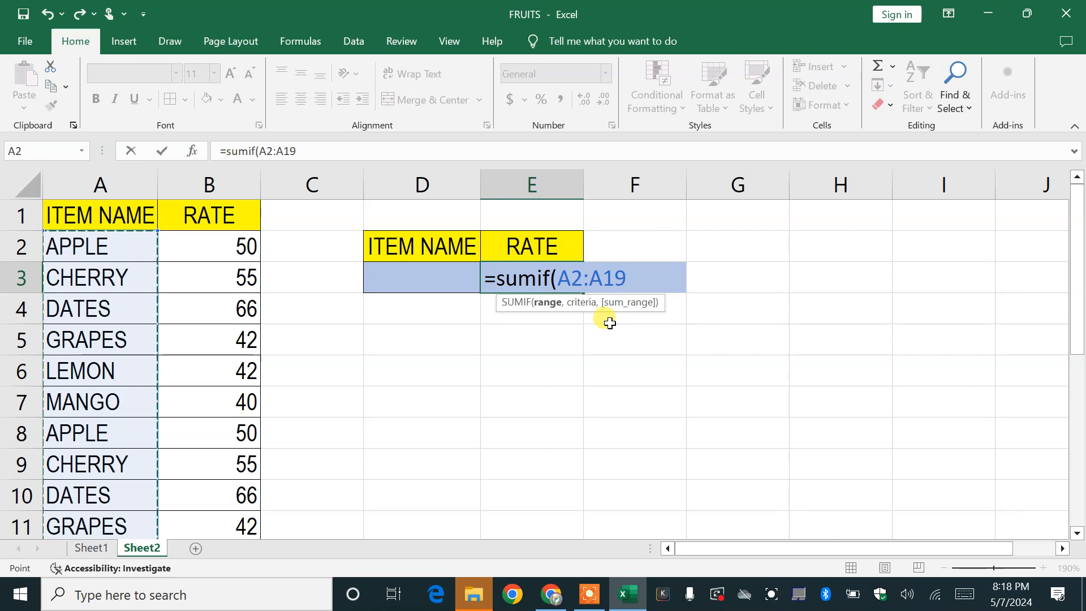
text(,)
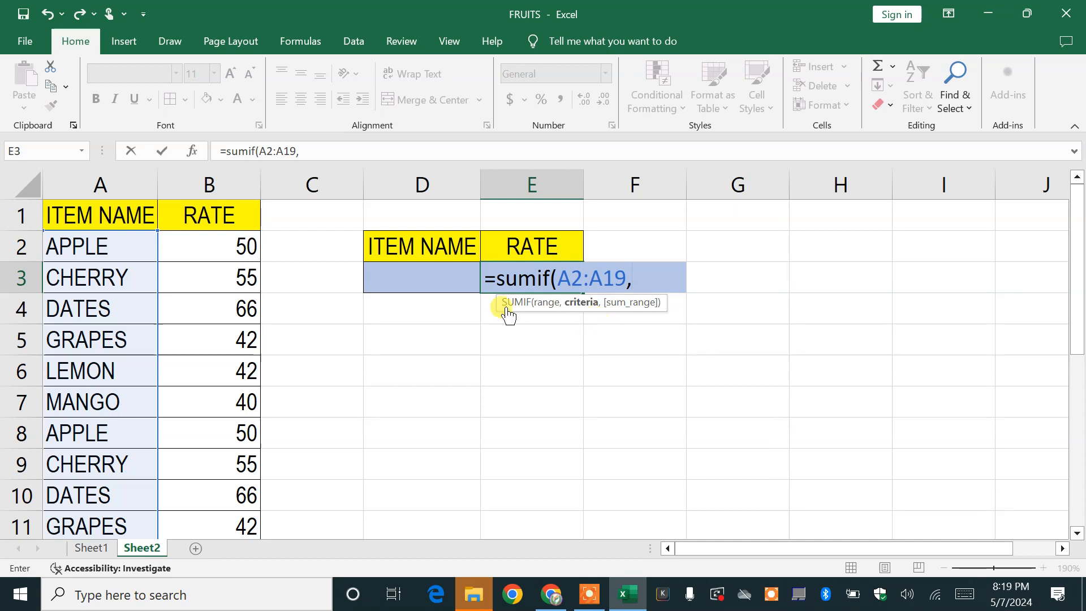
click(420, 282)
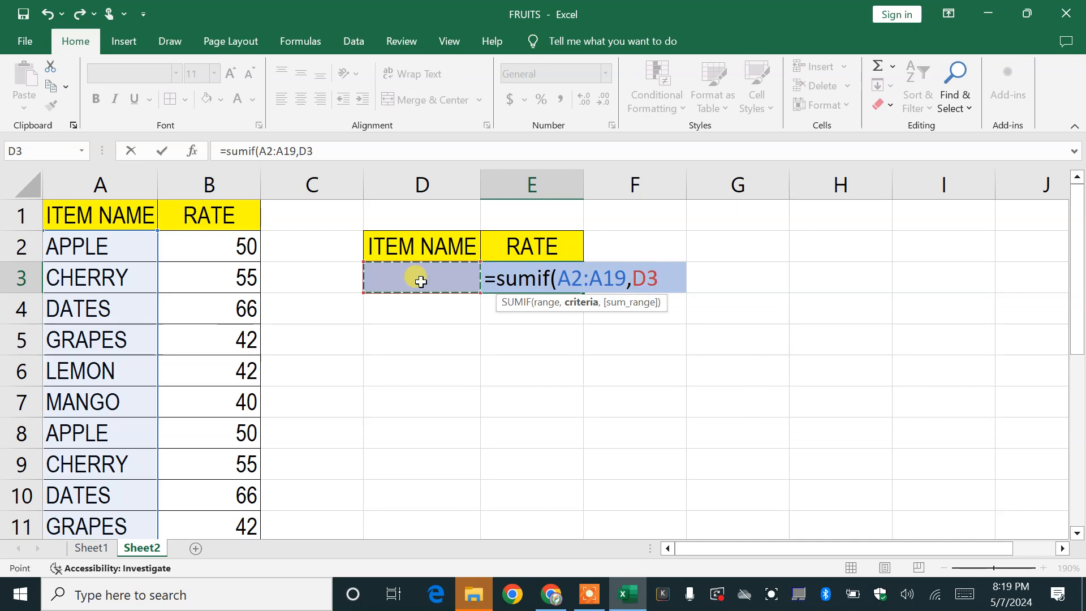
text(,)
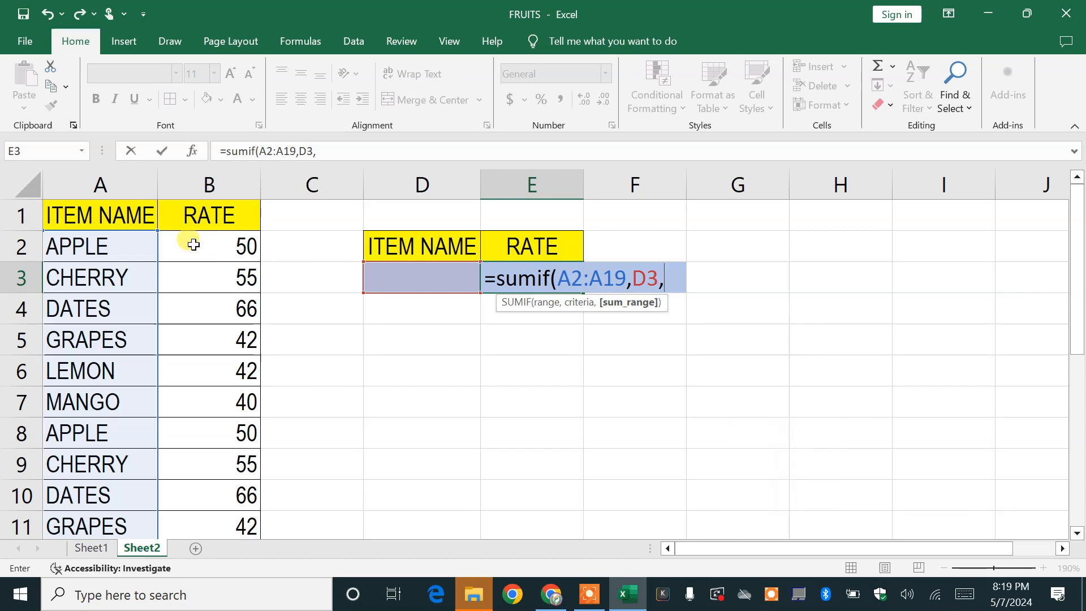
drag(193, 245, 209, 455)
scroll(478, 380, up, 3)
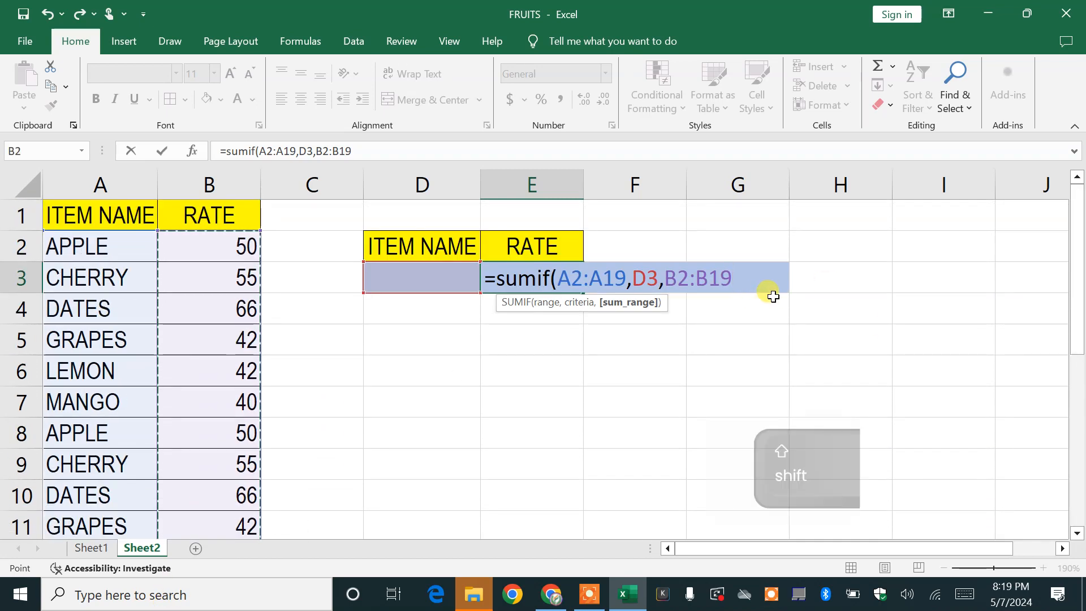
text())
key(Return)
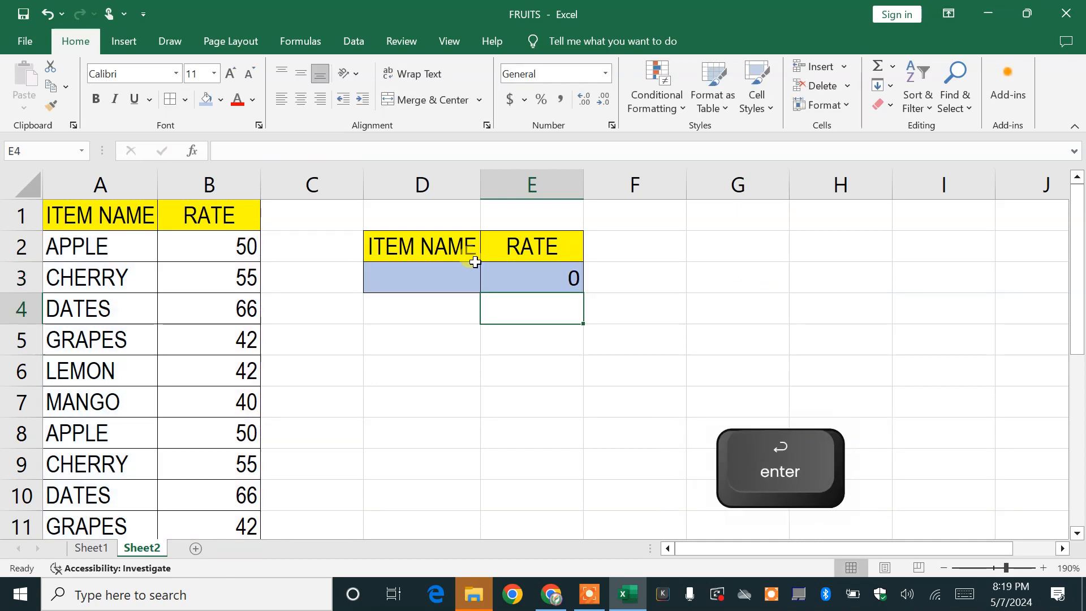
click(554, 267)
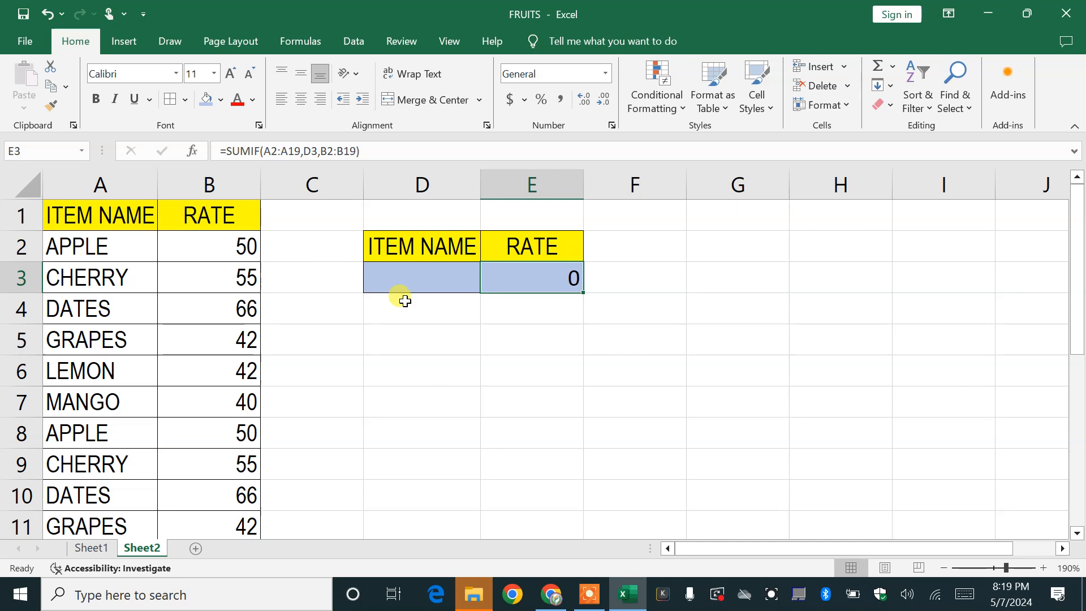
Copy APPLE from cell A2 into cell D3 as the lookup item
click(111, 238)
key(ctrl+c)
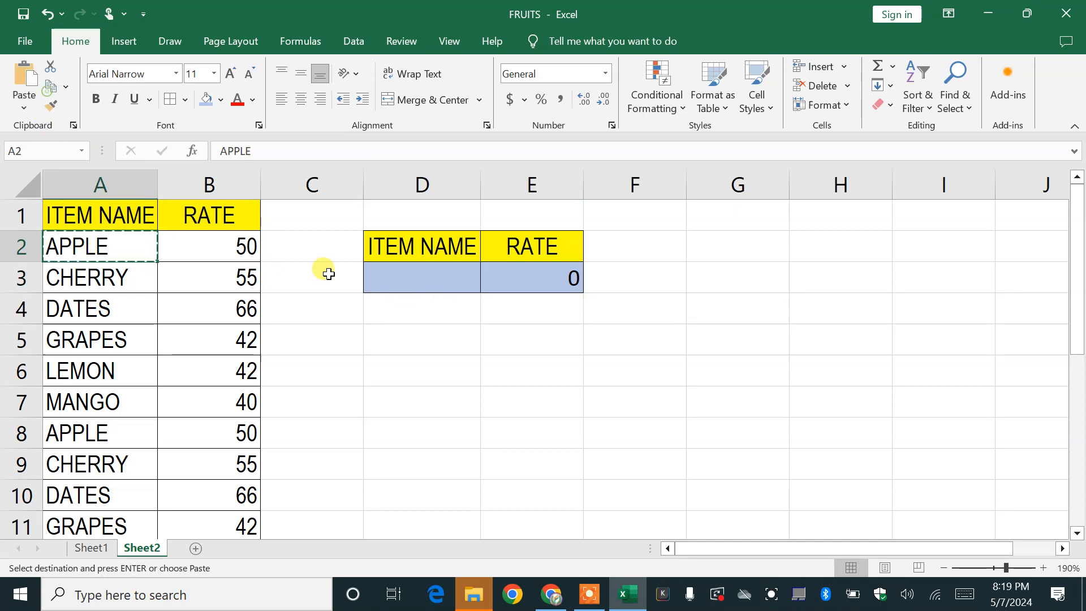
click(372, 279)
key(ctrl+v)
click(439, 321)
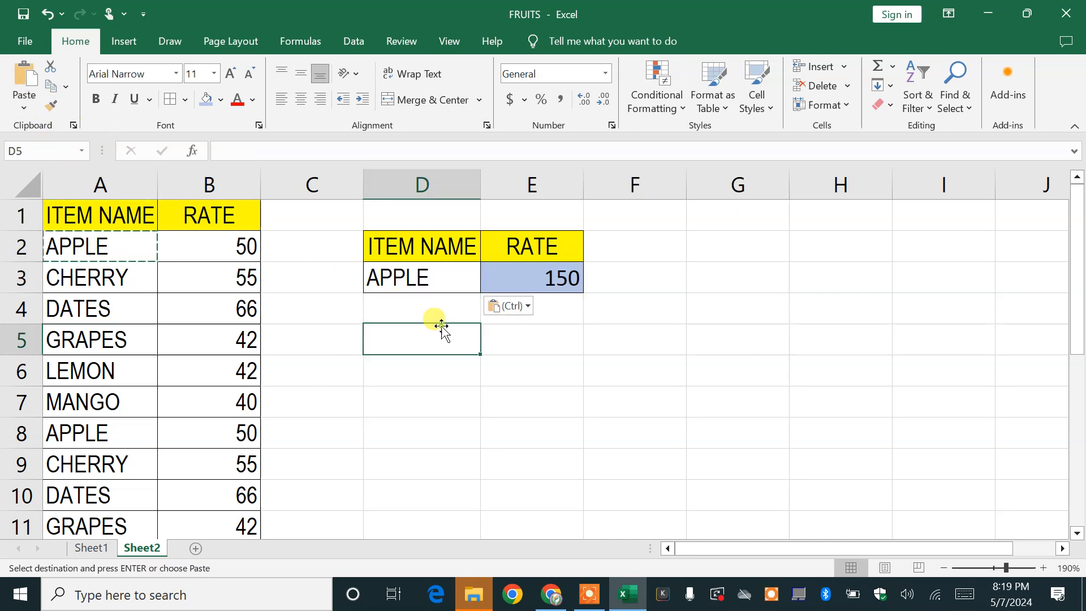
click(482, 361)
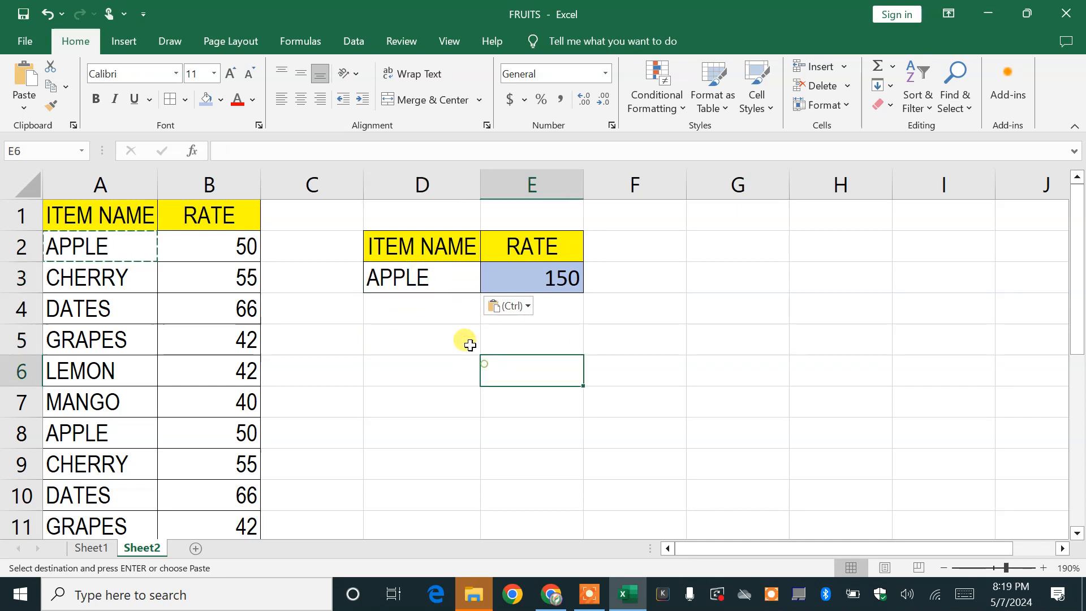
click(450, 277)
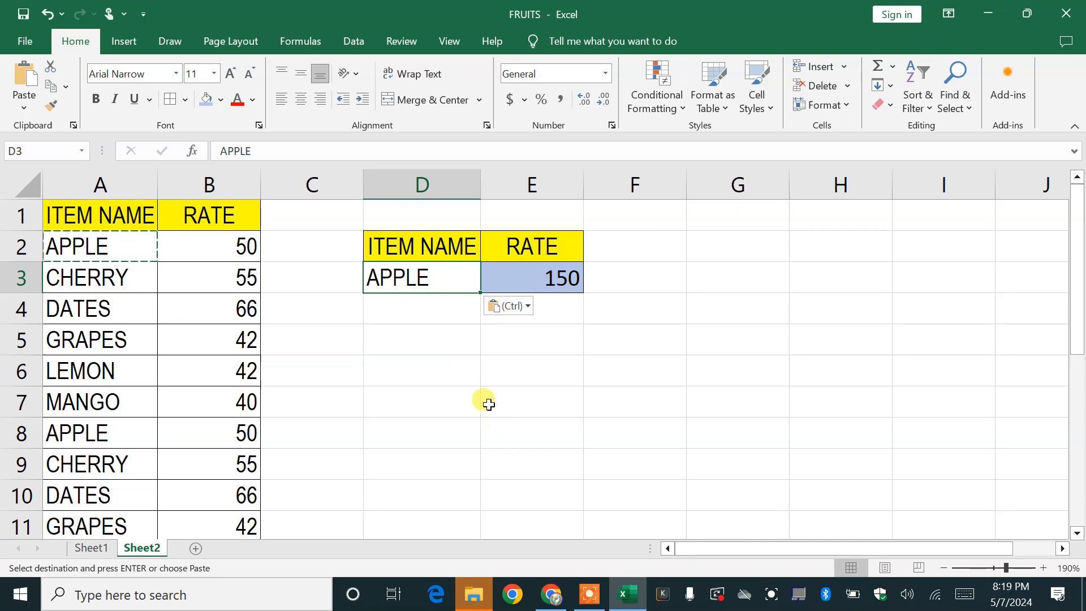
click(422, 373)
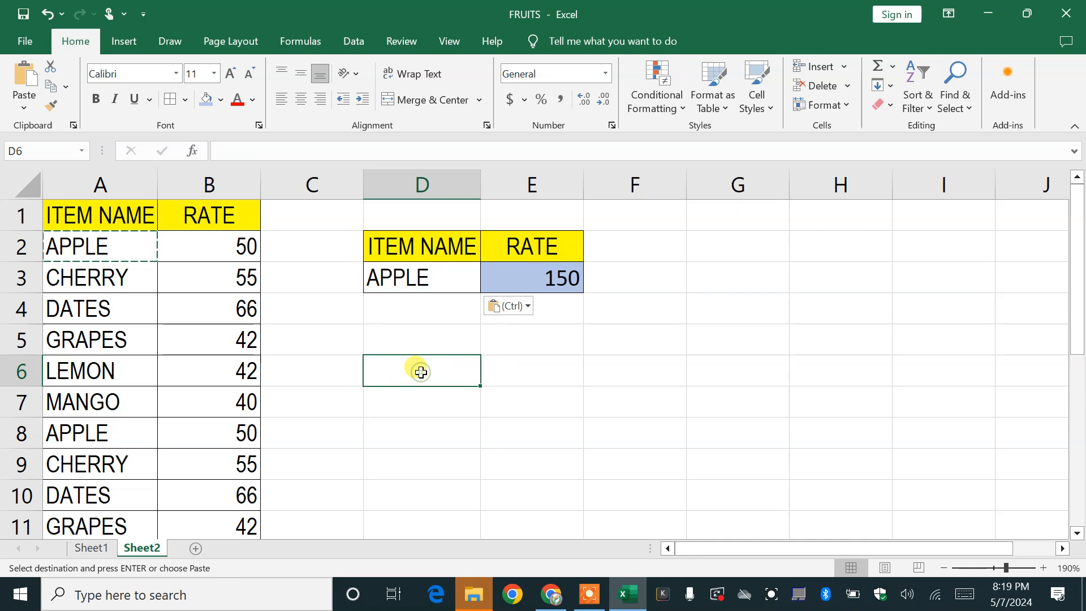
Add list data validation to cell D3 with the source range =$A$1:$A$19
click(439, 280)
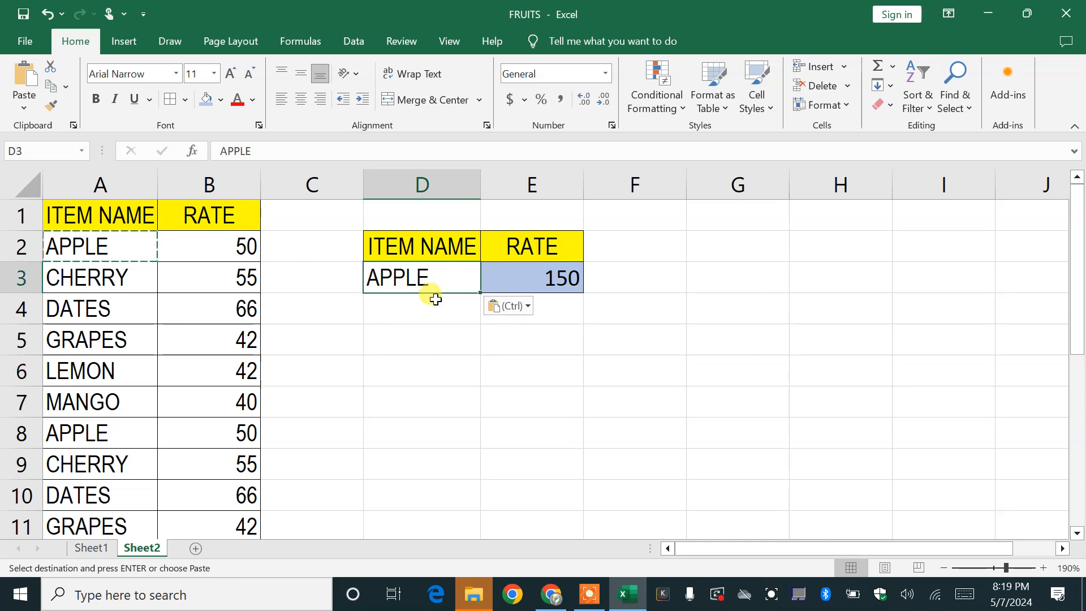
click(367, 45)
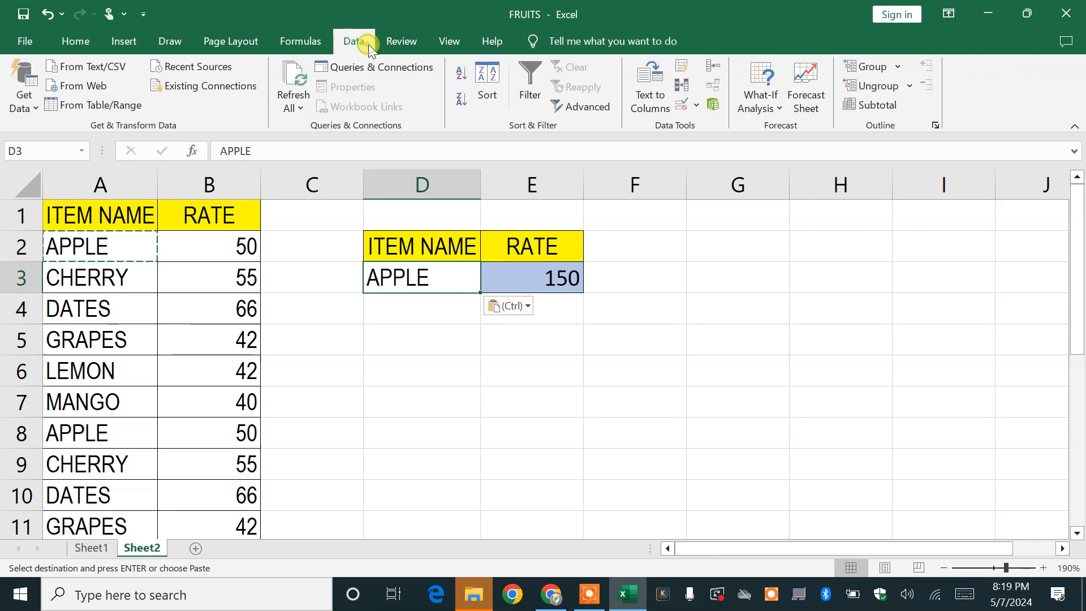
click(695, 102)
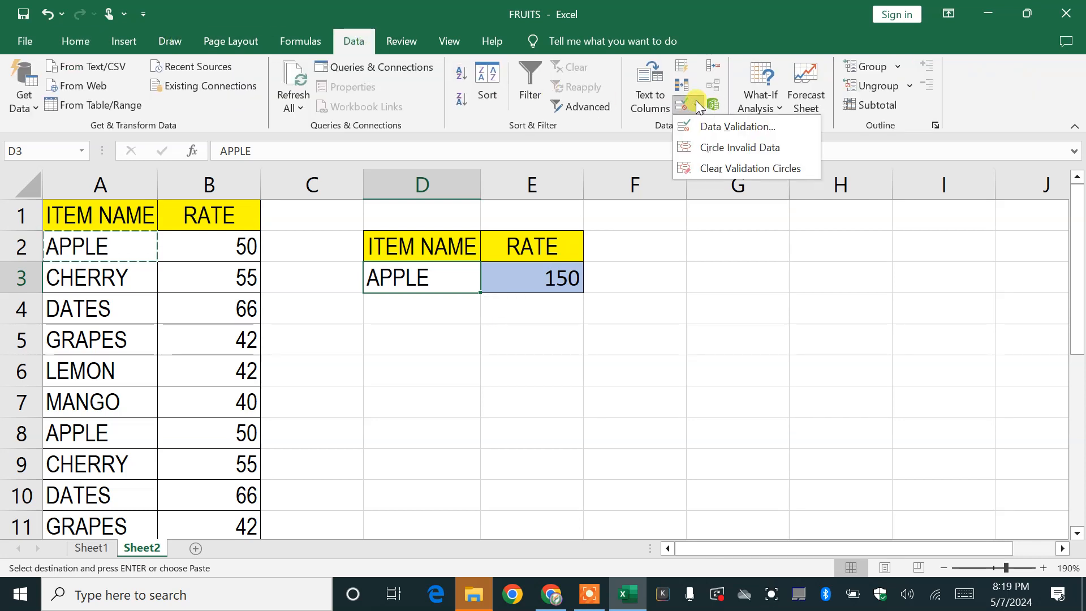
click(728, 126)
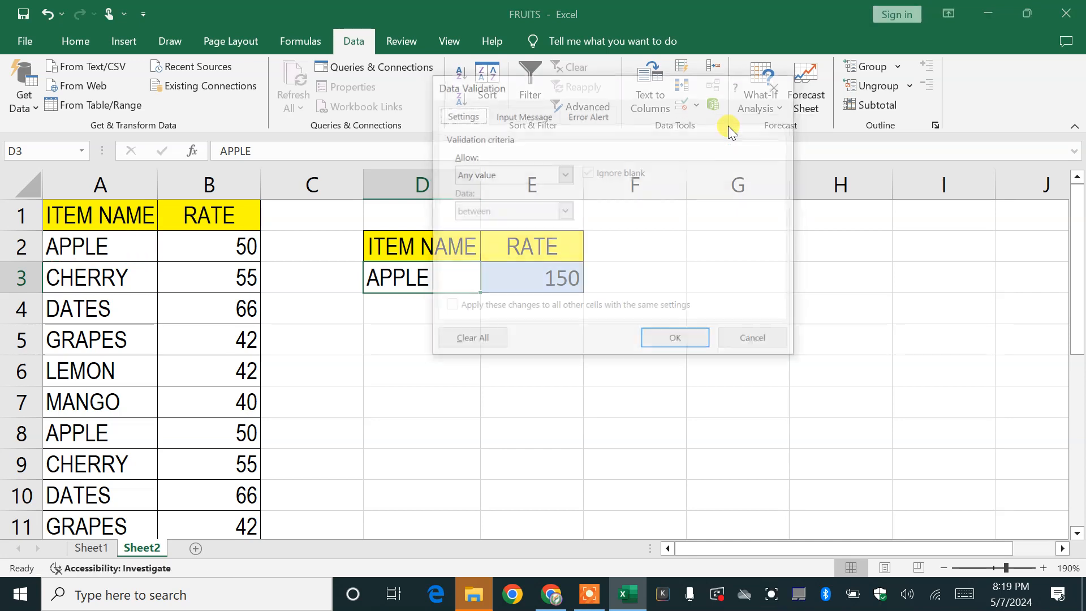
click(491, 176)
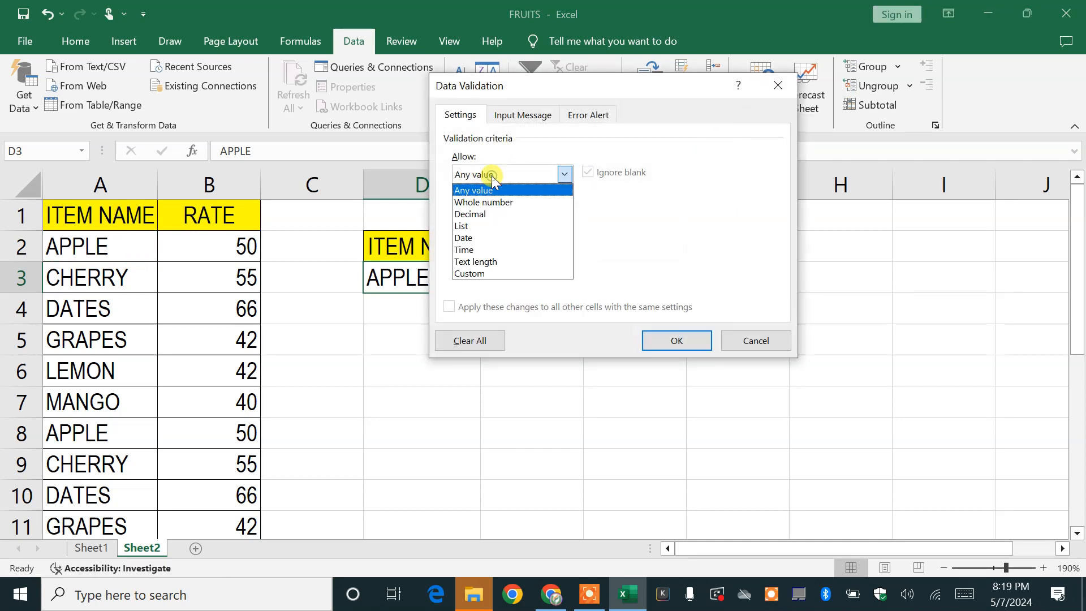
click(480, 227)
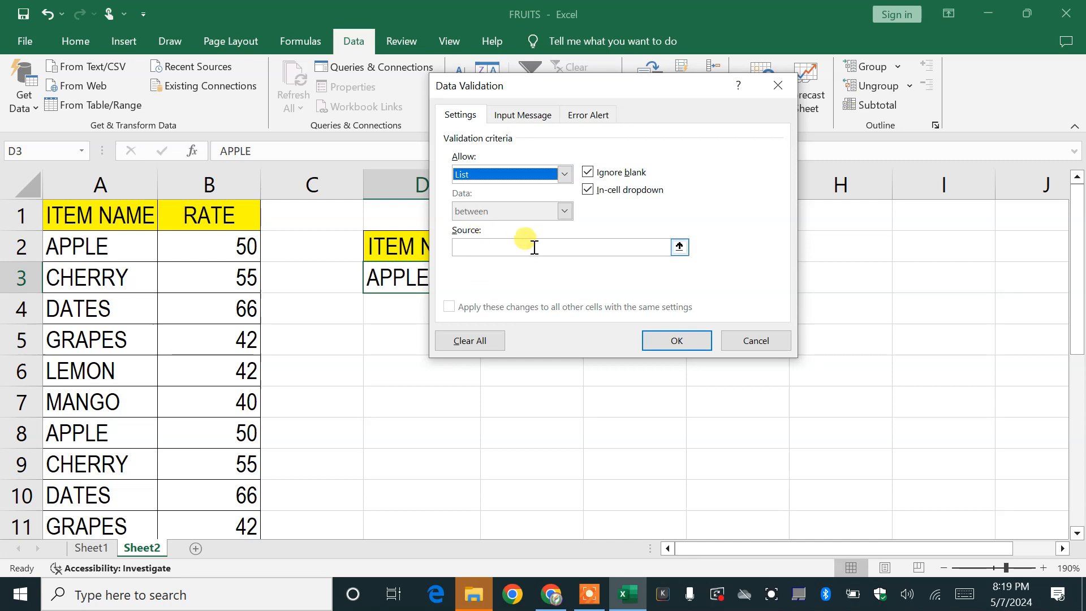
click(517, 247)
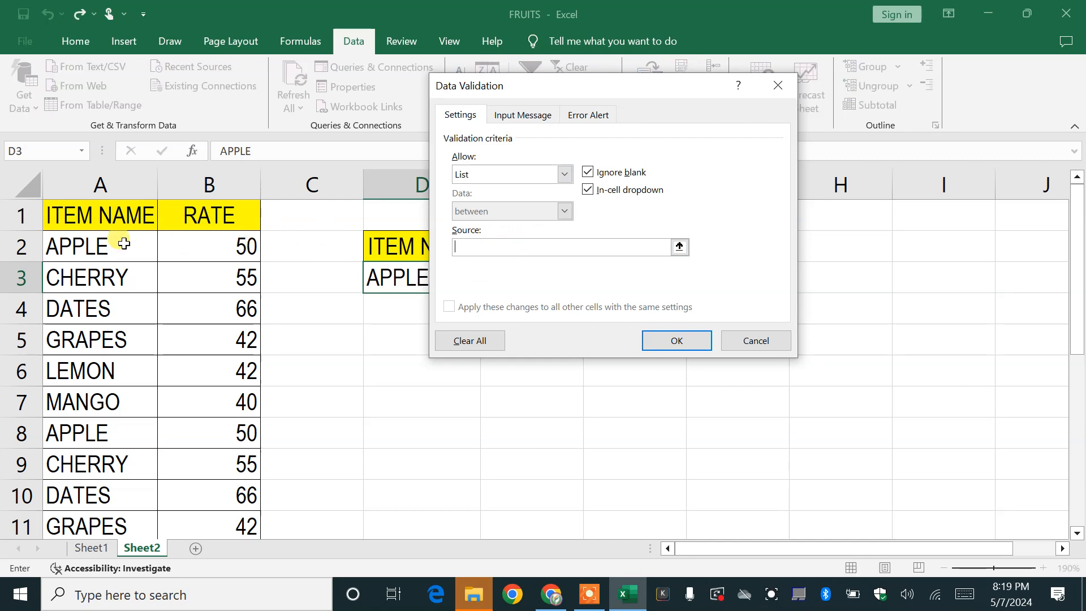
drag(106, 217, 119, 469)
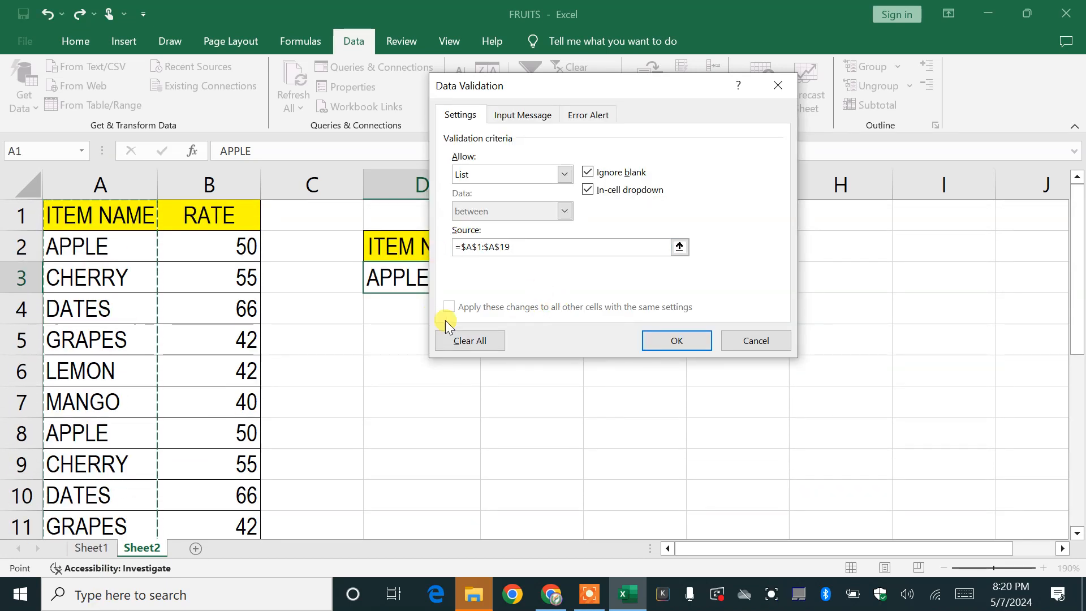
click(670, 346)
click(419, 362)
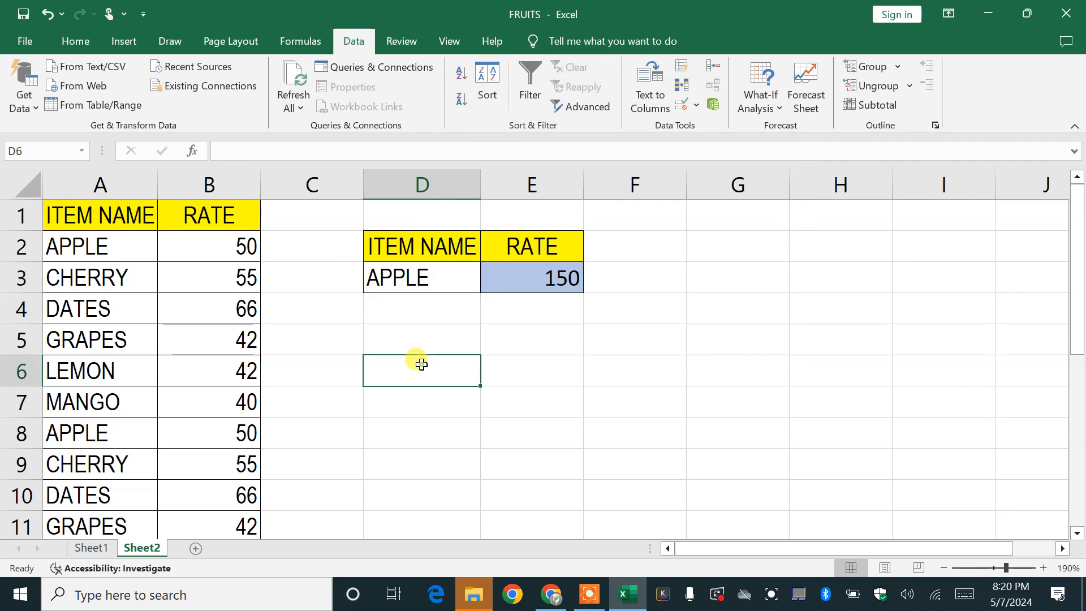
Test the item list in D3 by choosing DATES, CHERRY and APPLE in turn, and select the rate total in E3
click(462, 274)
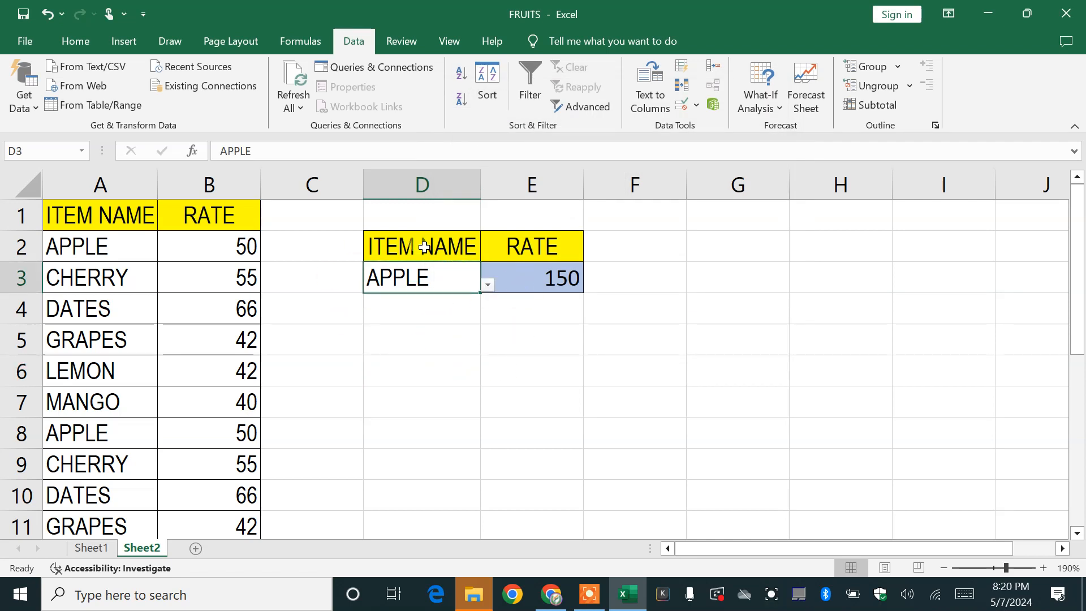
click(488, 286)
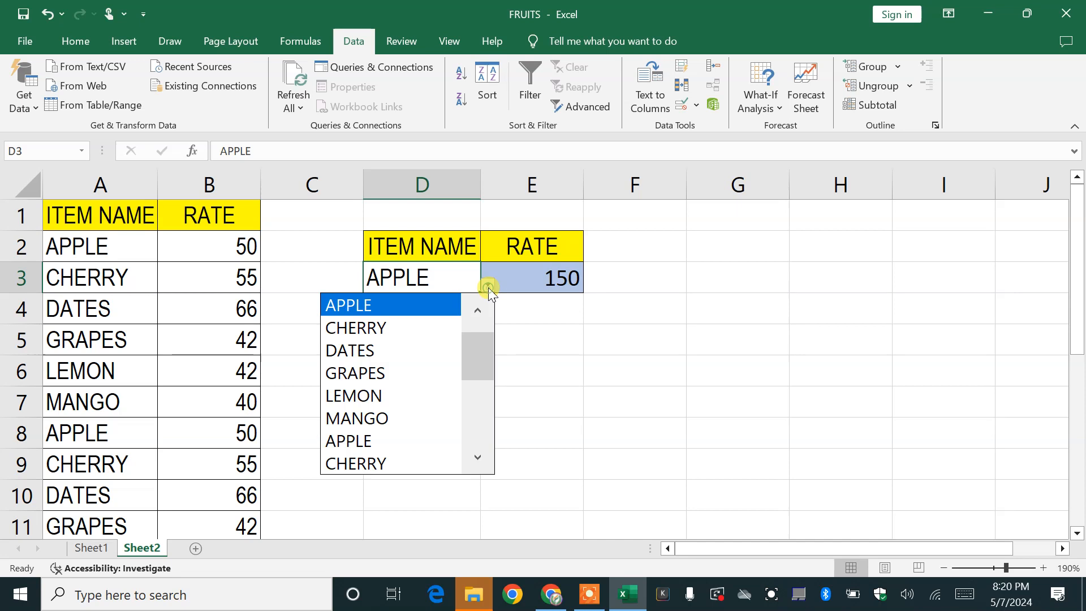
click(351, 350)
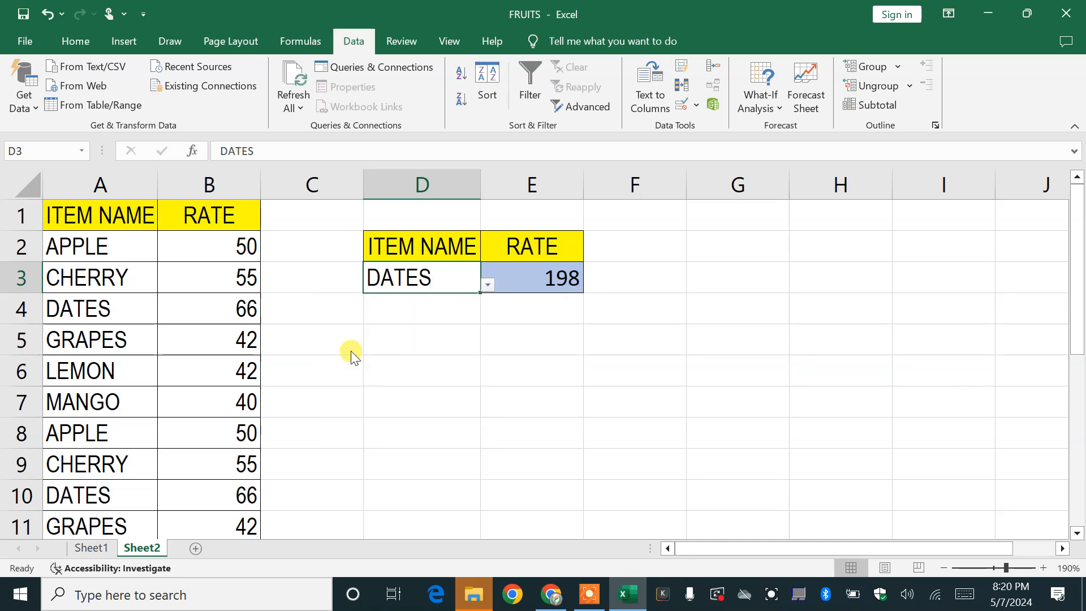
click(488, 286)
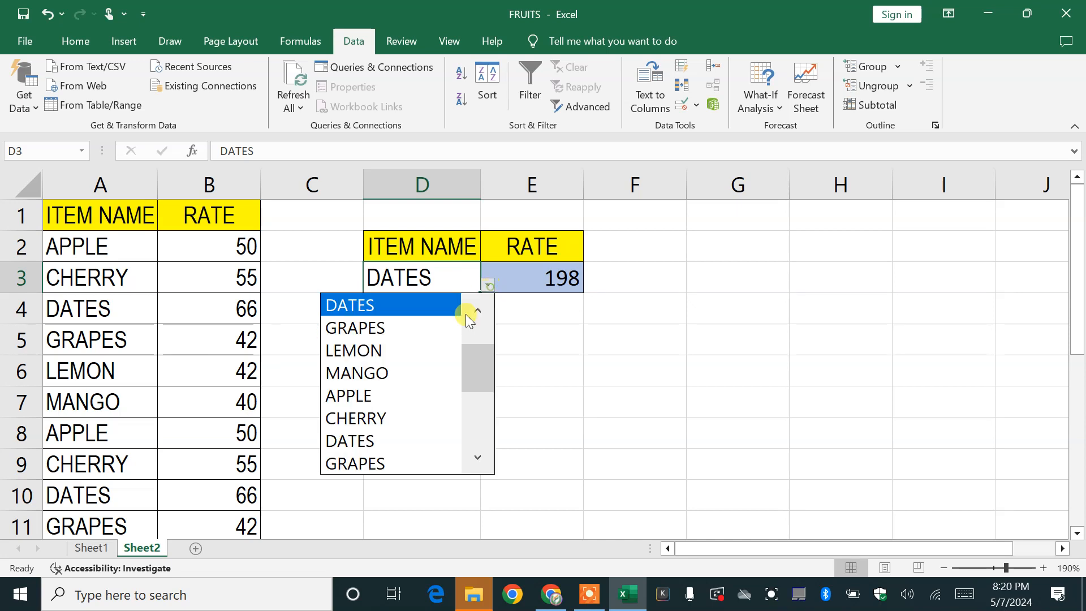
click(389, 416)
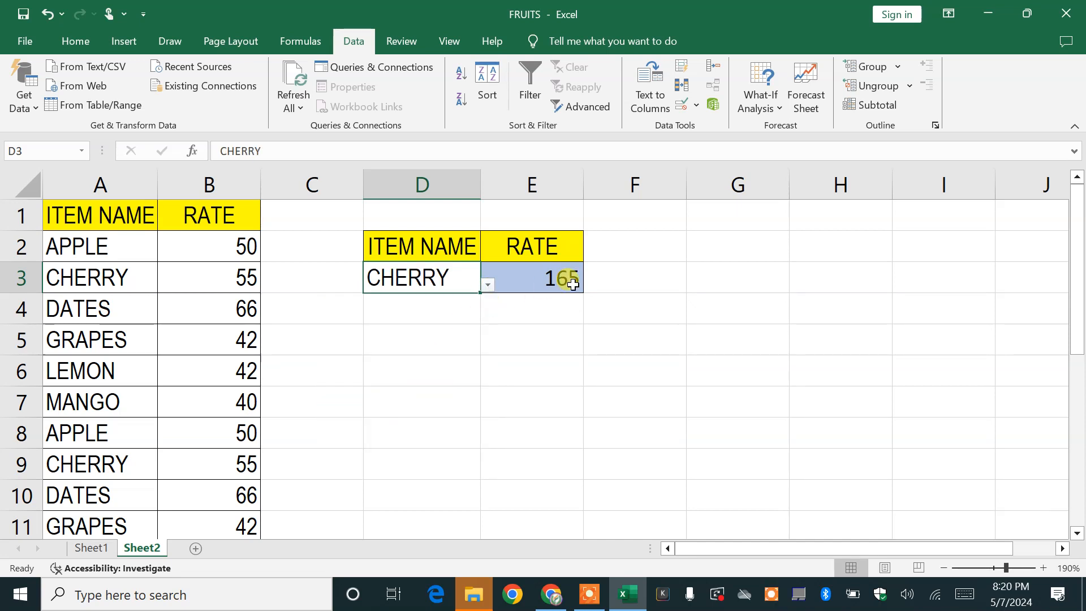
click(488, 286)
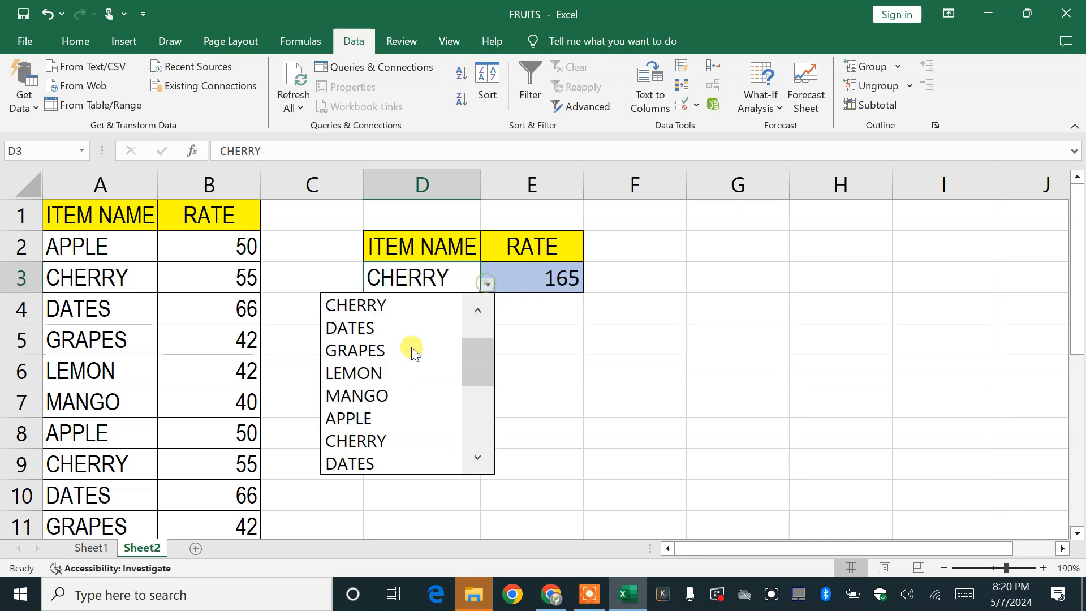
click(366, 418)
click(488, 286)
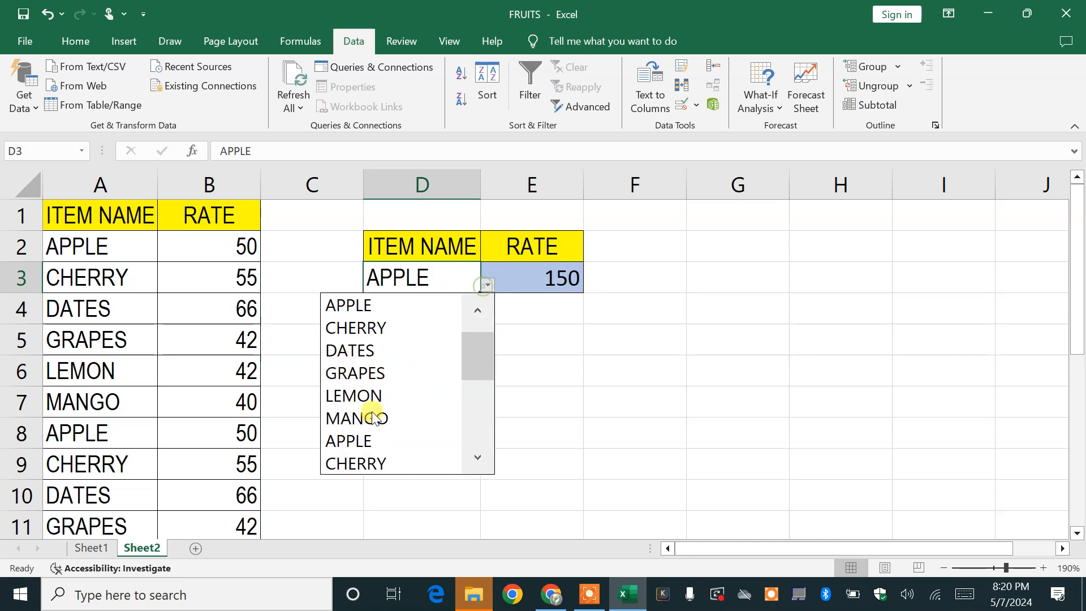
click(365, 442)
click(560, 275)
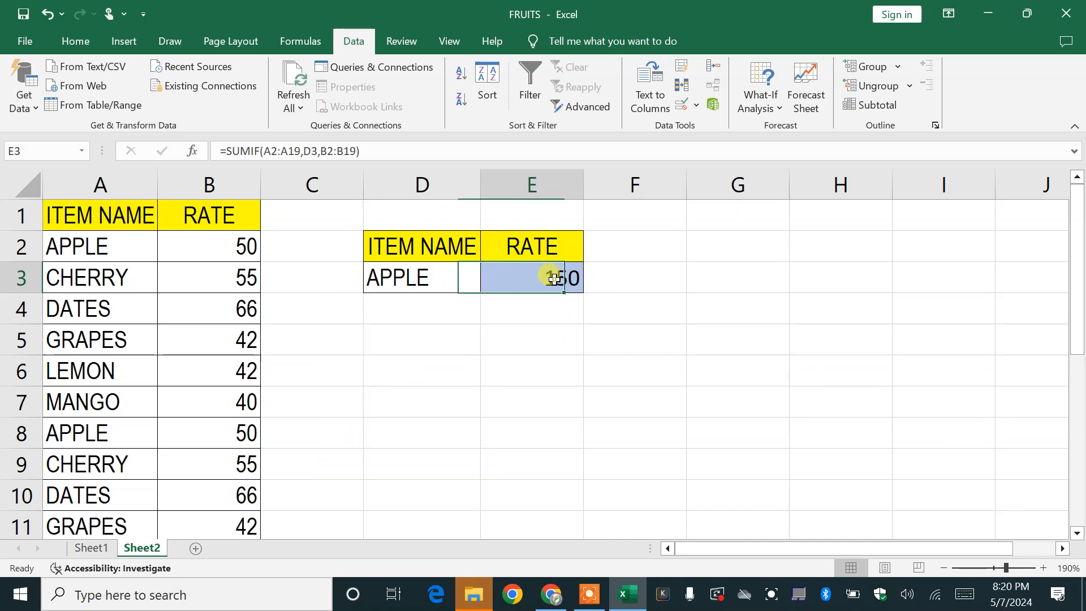
Test the item list in D3 by choosing MANGO and DATES in turn
click(458, 275)
click(487, 285)
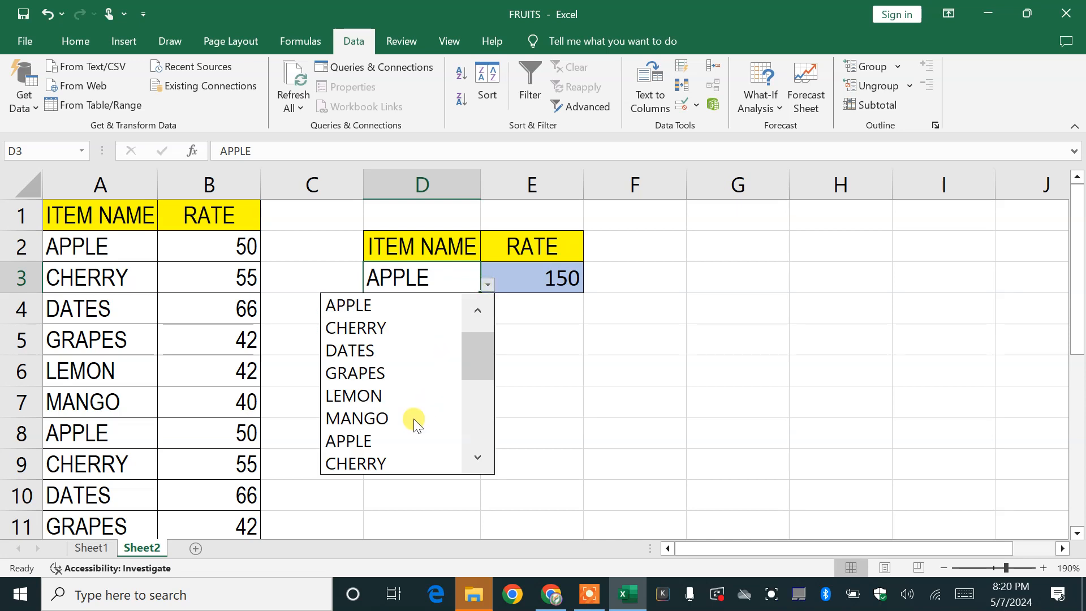
click(376, 415)
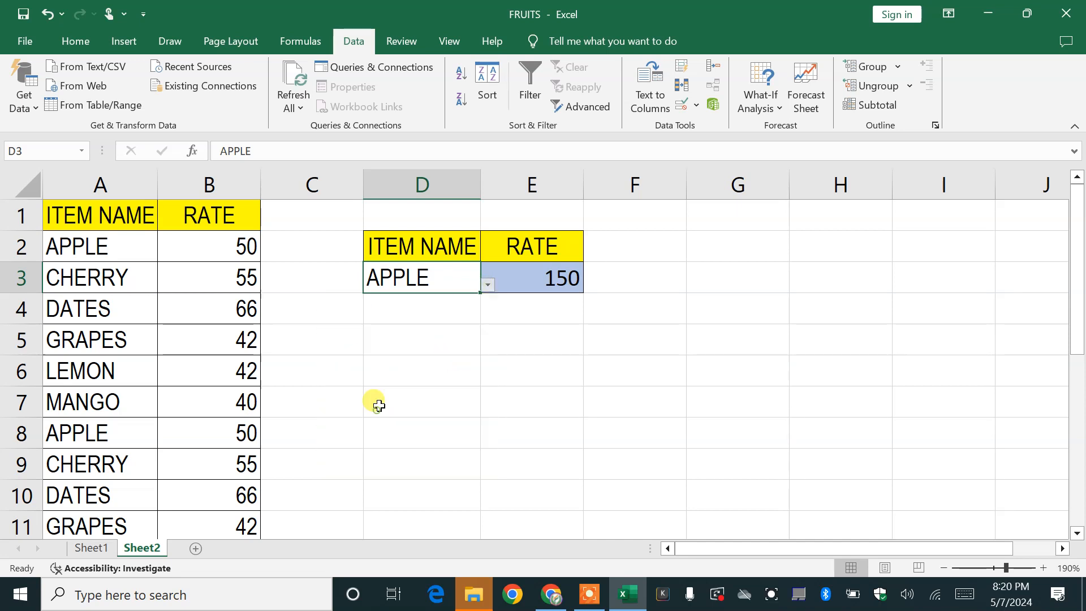
click(486, 286)
drag(478, 378, 475, 412)
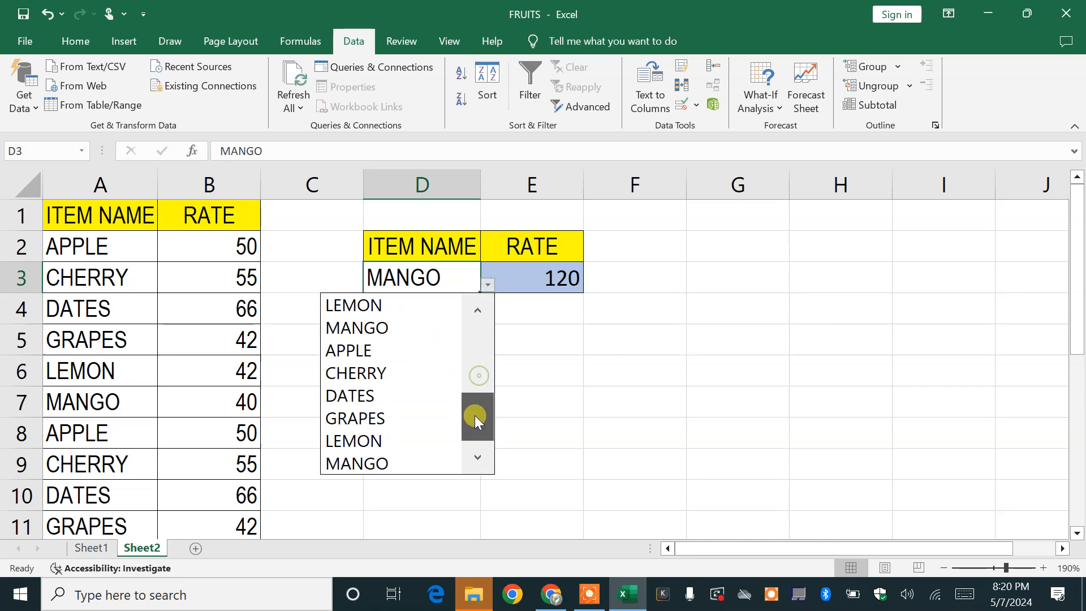
click(376, 403)
click(538, 330)
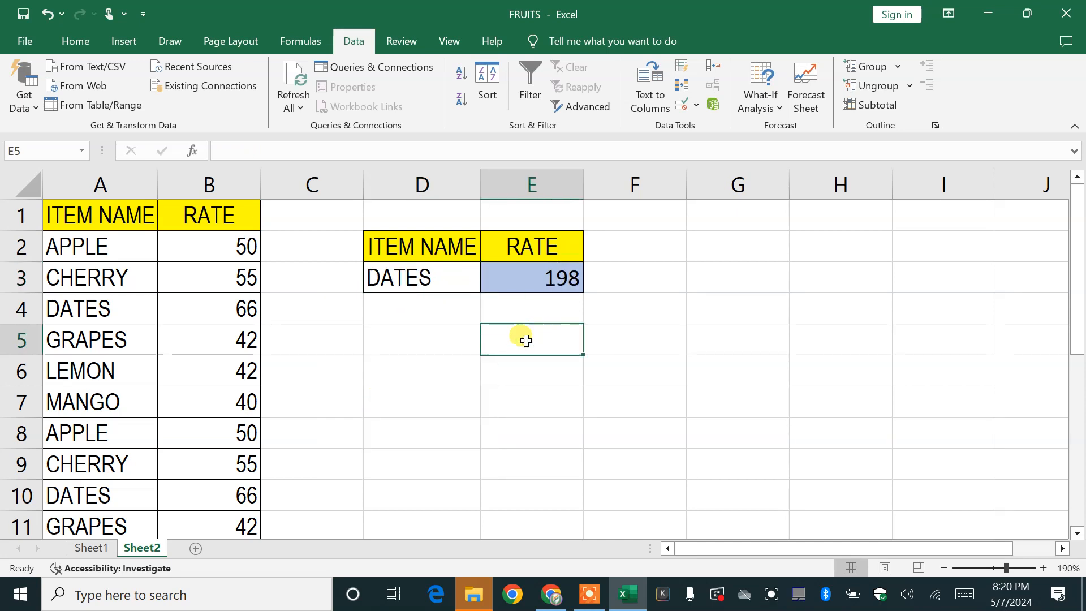
Go to Sheet1 and examine the highlighted table rows that match the item in cell E3
click(104, 547)
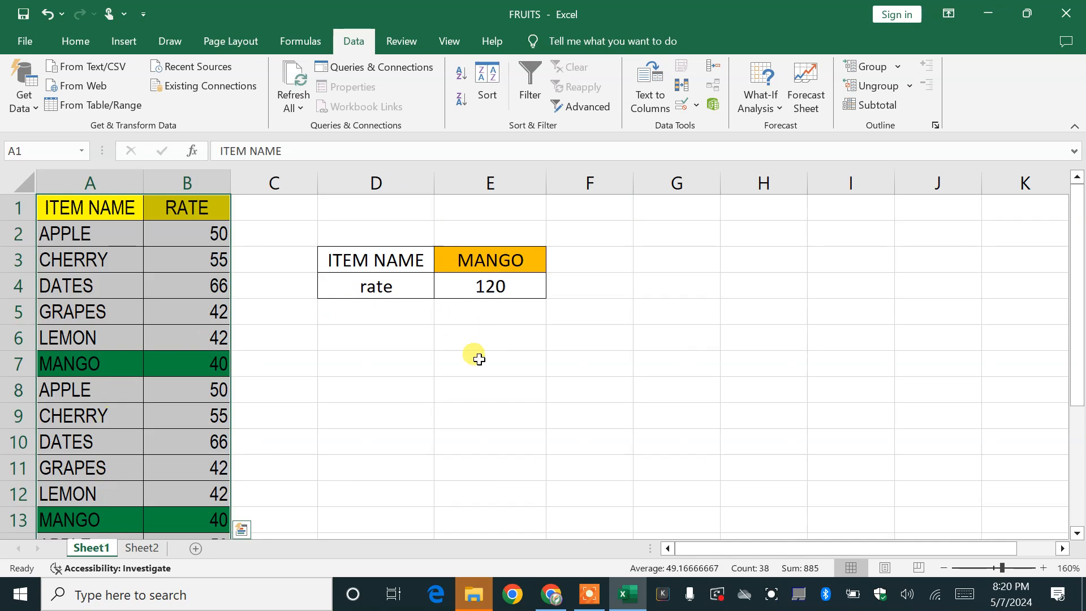
click(412, 368)
click(218, 337)
click(274, 365)
click(416, 411)
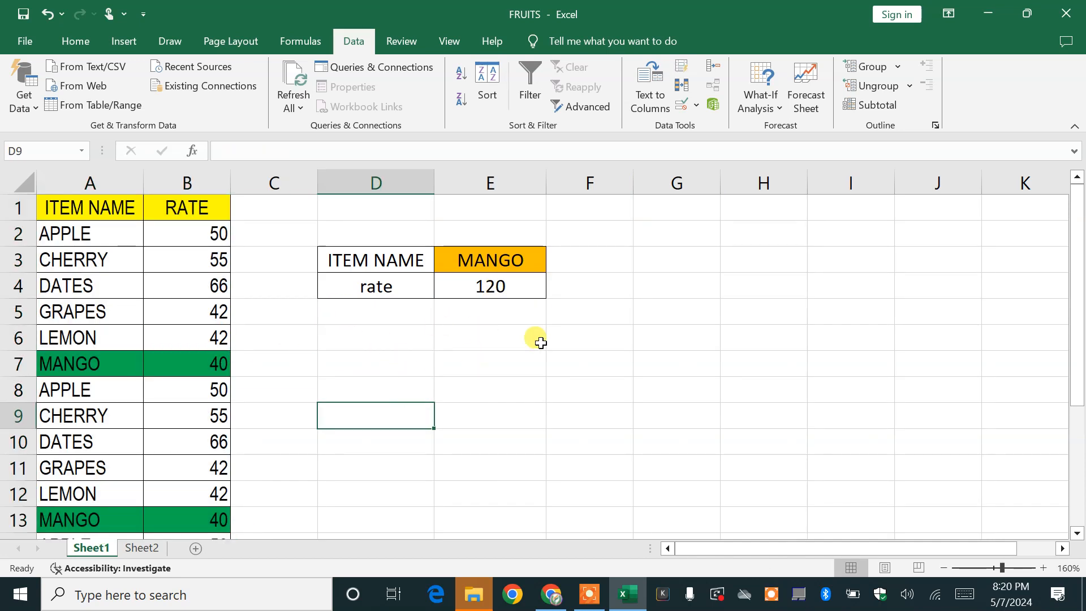
click(475, 259)
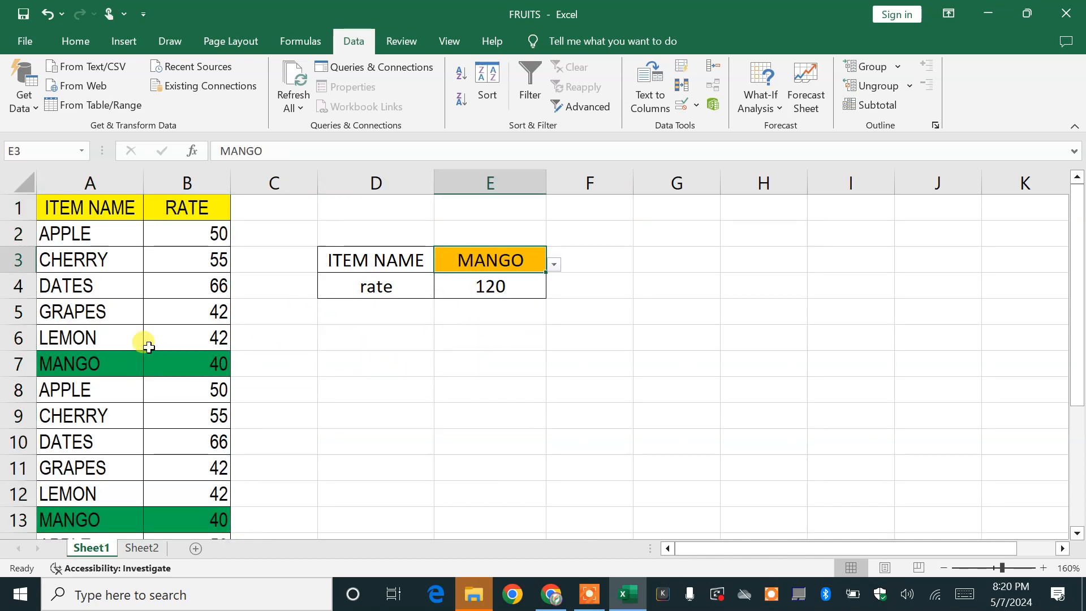
drag(51, 362, 181, 363)
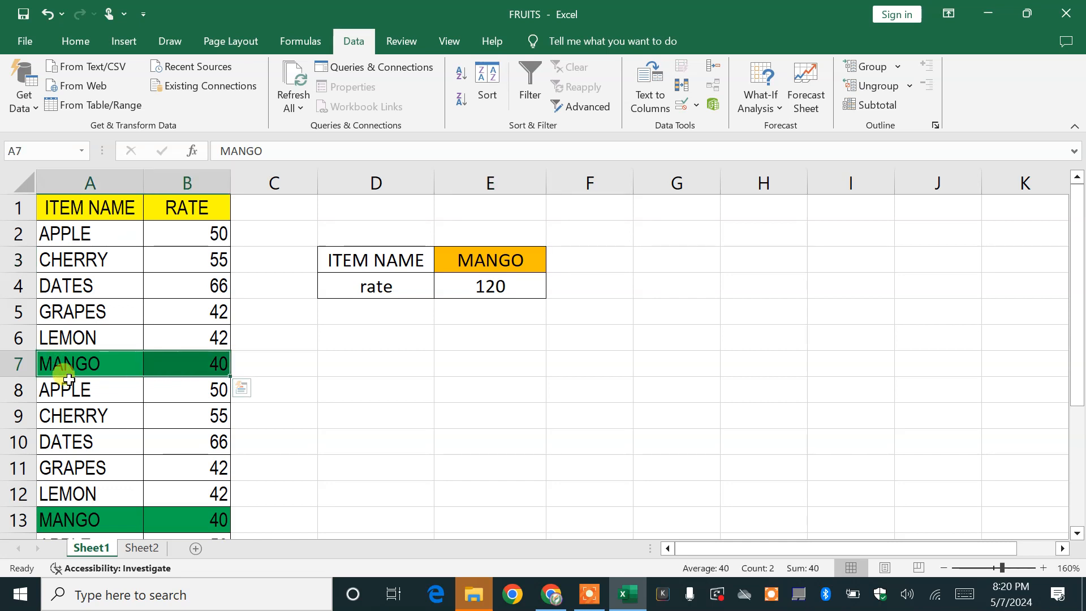
scroll(68, 378, down, 3)
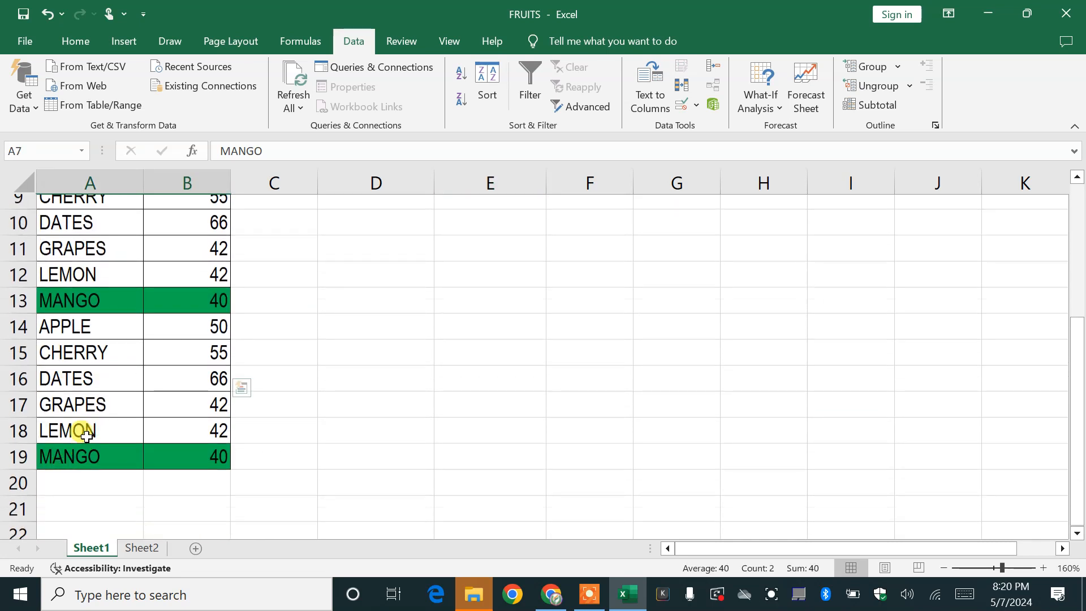
scroll(87, 436, down, 3)
Test the row highlighting on Sheet1 by choosing CHERRY, APPLE and LEMON in turn from the item list in E3
click(492, 261)
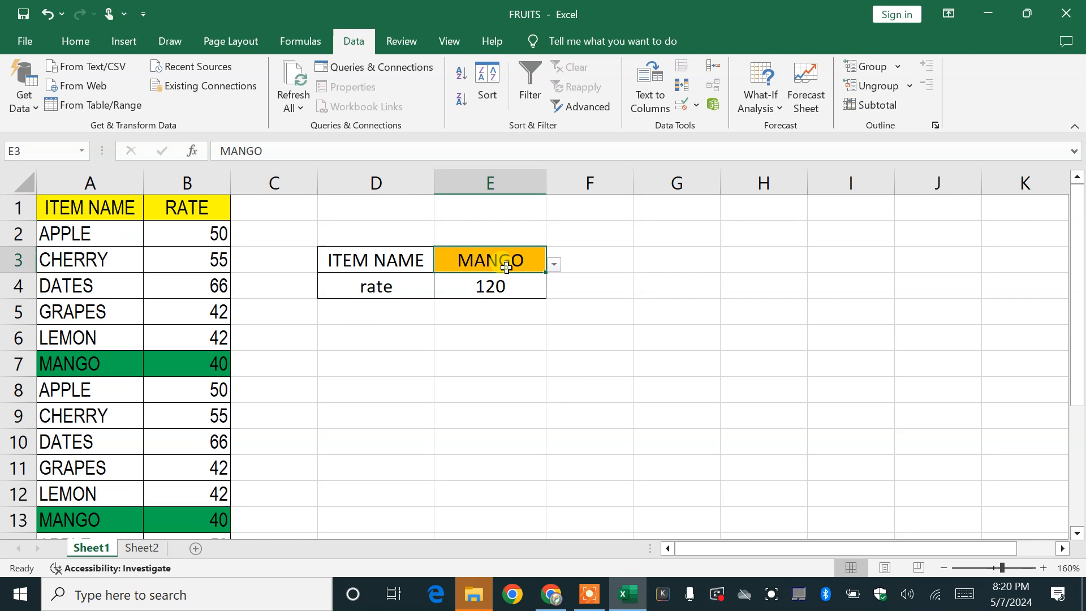
click(554, 264)
click(449, 319)
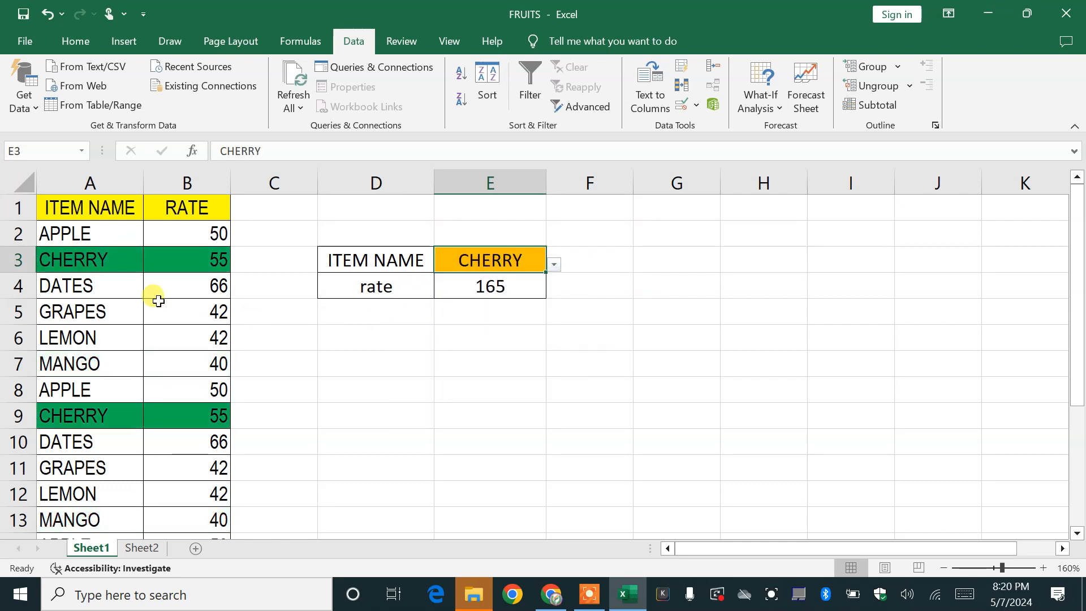
scroll(96, 412, down, 3)
scroll(97, 412, up, 3)
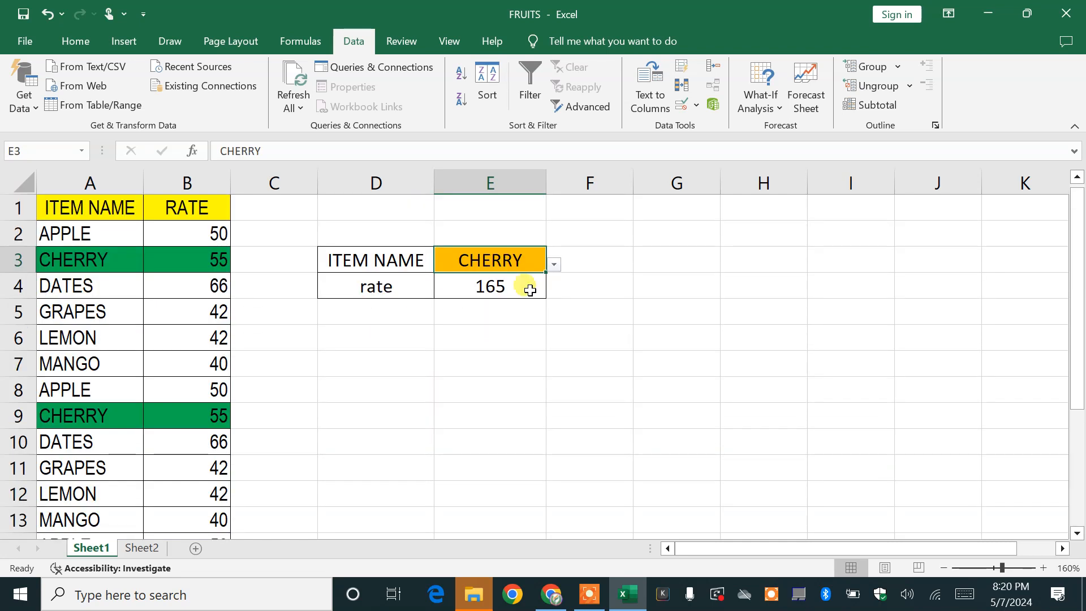
click(554, 265)
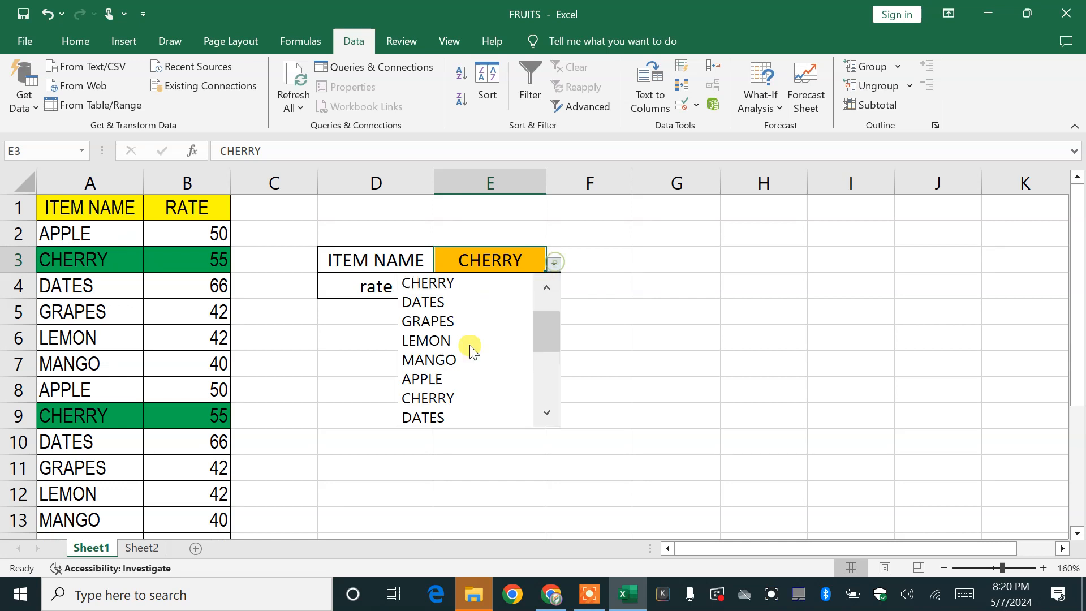
click(418, 380)
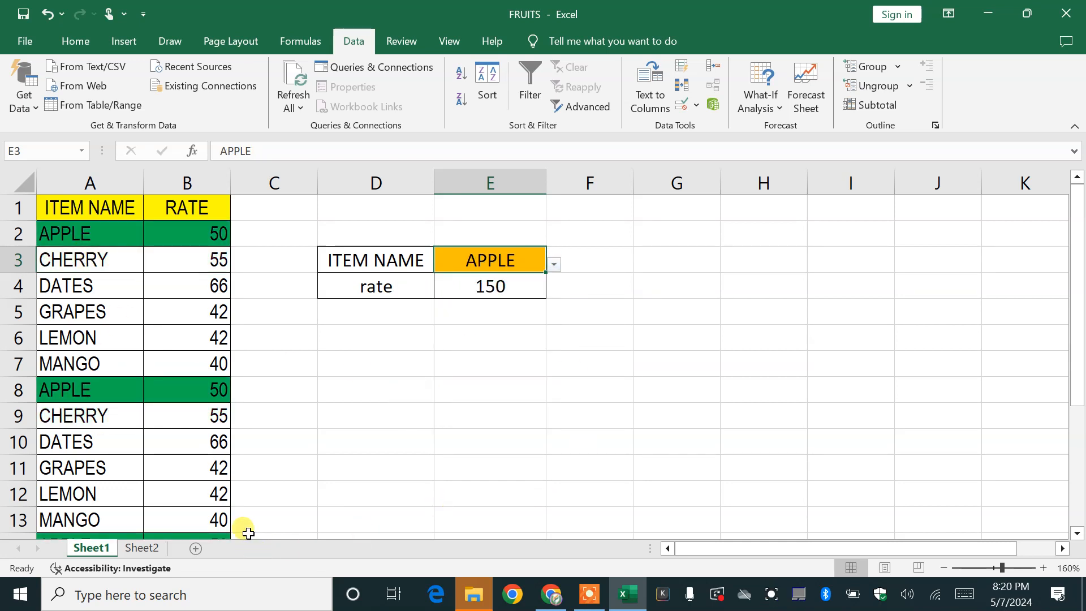
click(561, 258)
click(542, 263)
click(554, 266)
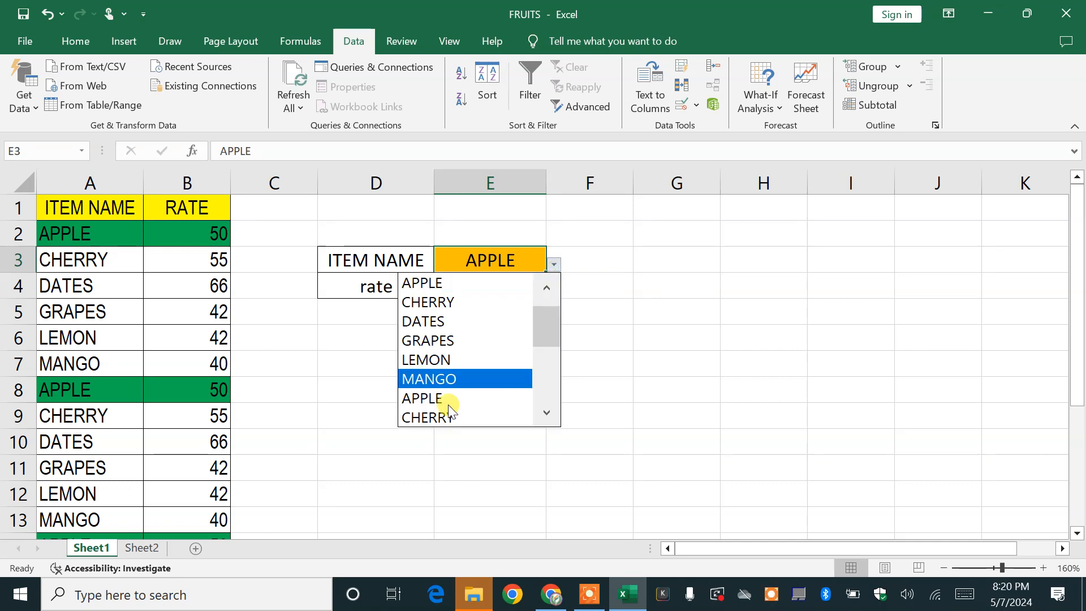
click(441, 359)
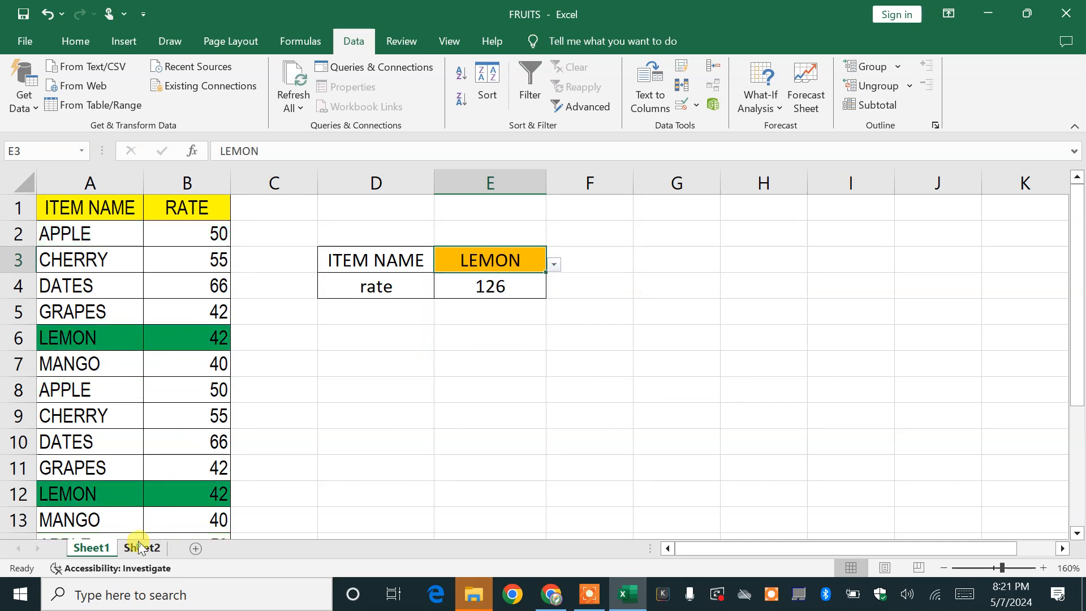
Start a formula-based conditional formatting rule for the whole ITEM NAME and RATE table in columns A and B on Sheet2
click(139, 548)
click(97, 279)
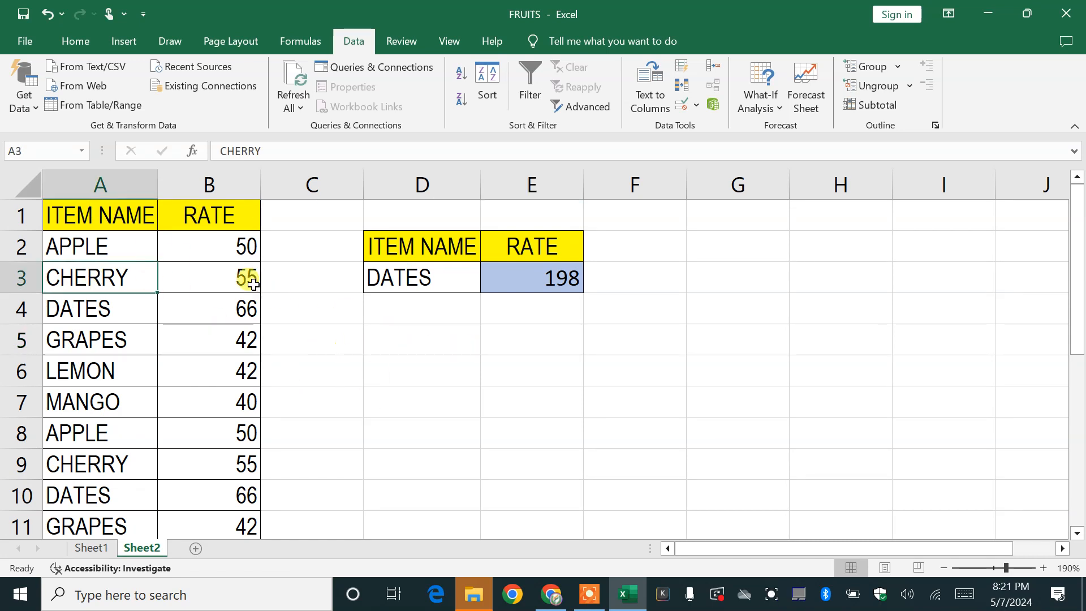
click(418, 277)
click(70, 255)
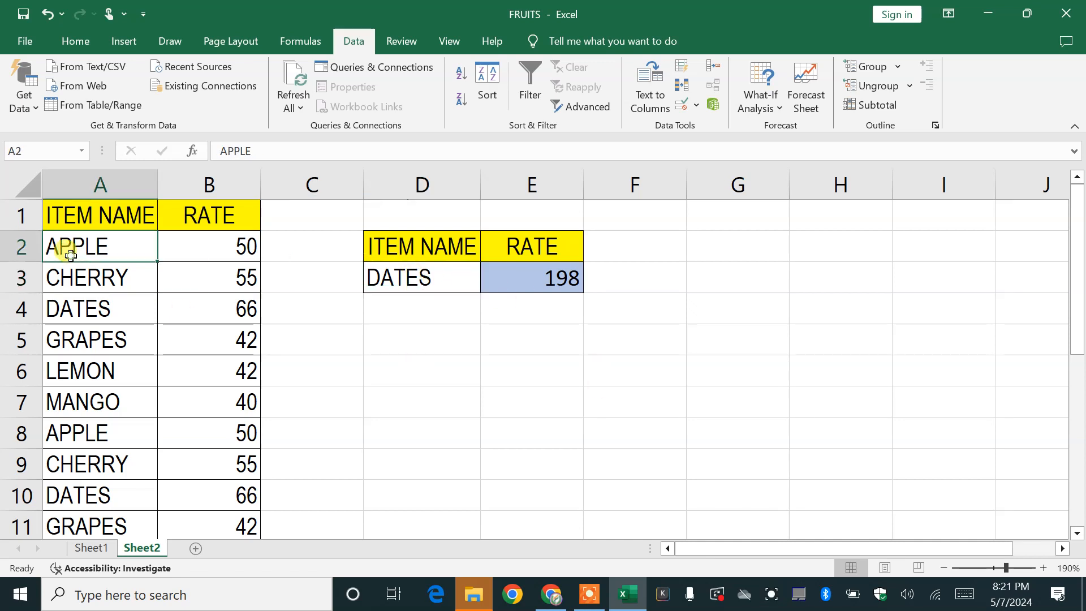
key(ctrl+a)
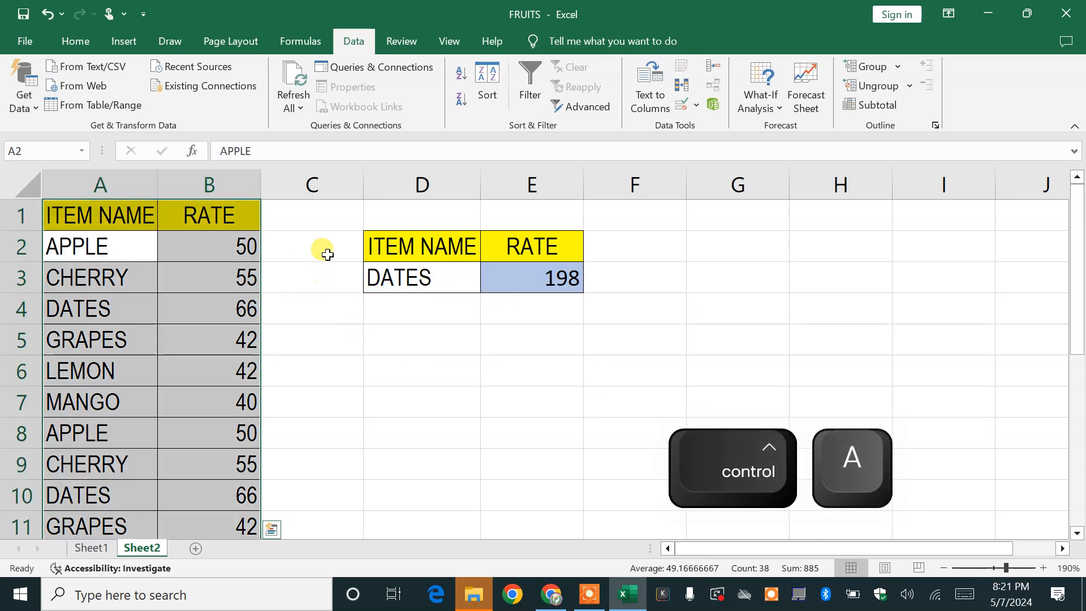
click(78, 46)
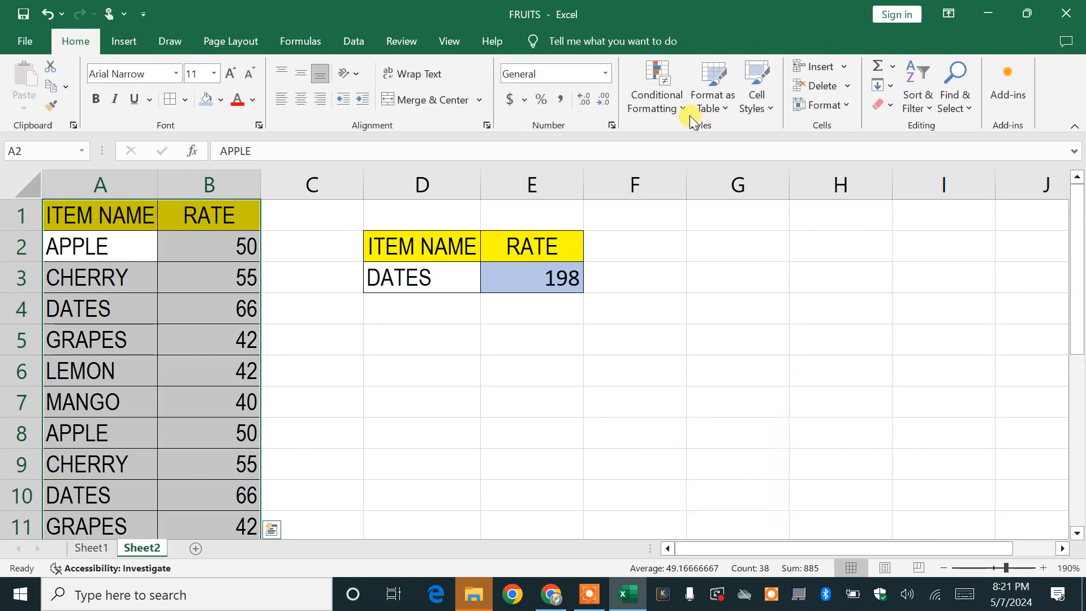
click(673, 112)
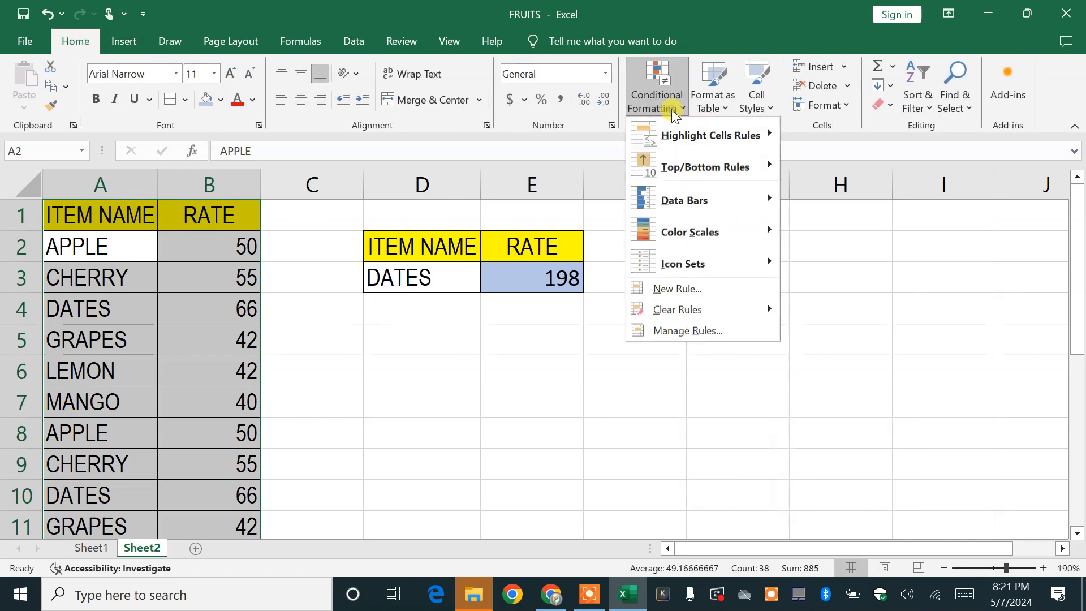
click(679, 288)
click(467, 211)
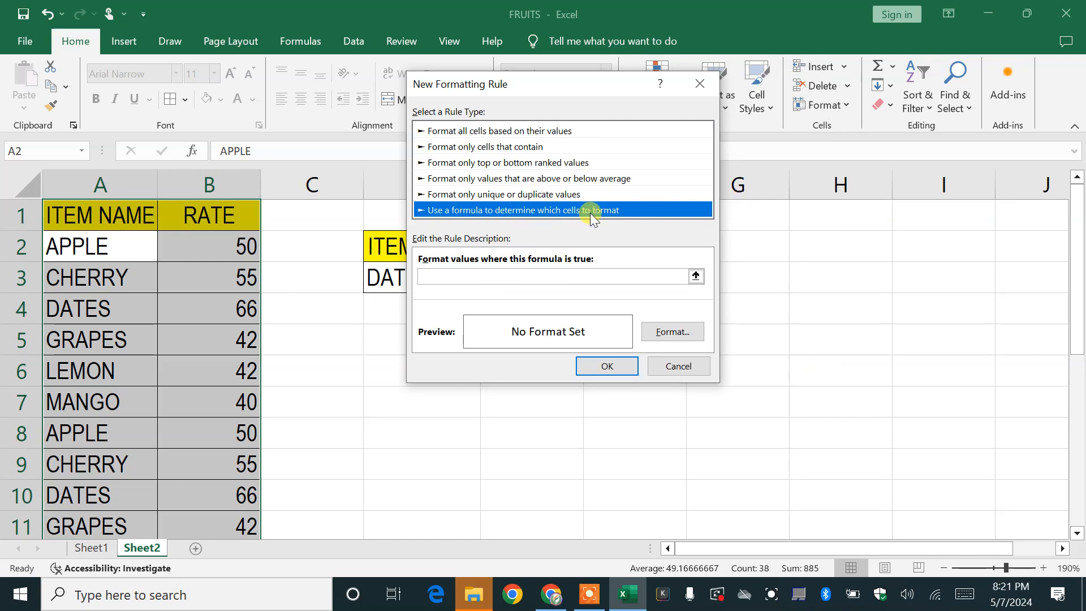
Enter a rule formula that tests whether cell $A$1 equals the lookup item in cell D3
click(481, 273)
click(472, 276)
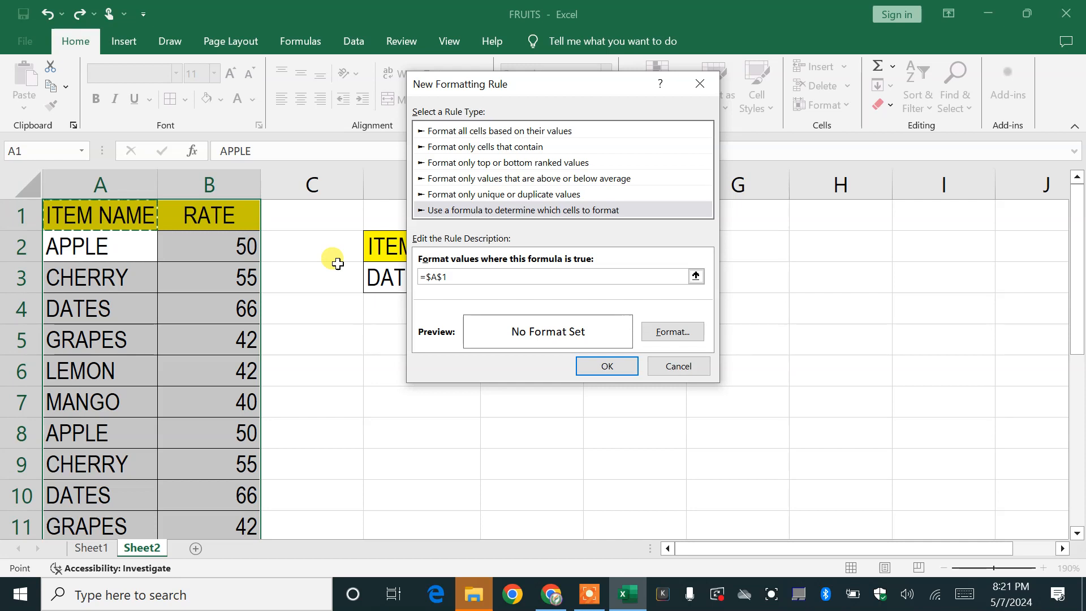
text(=)
drag(539, 89, 744, 104)
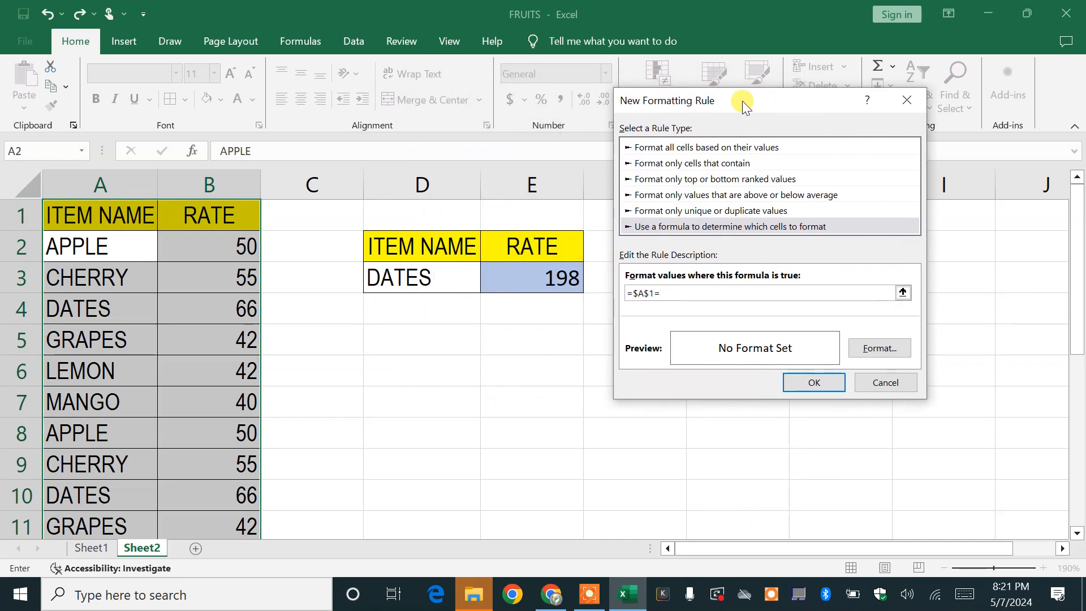
click(410, 275)
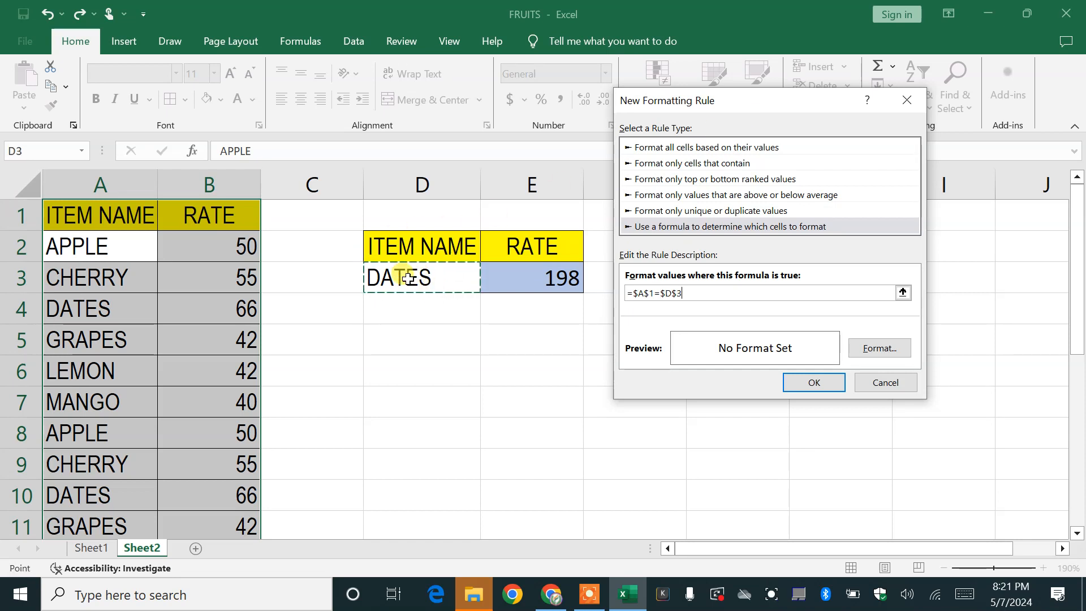
click(679, 294)
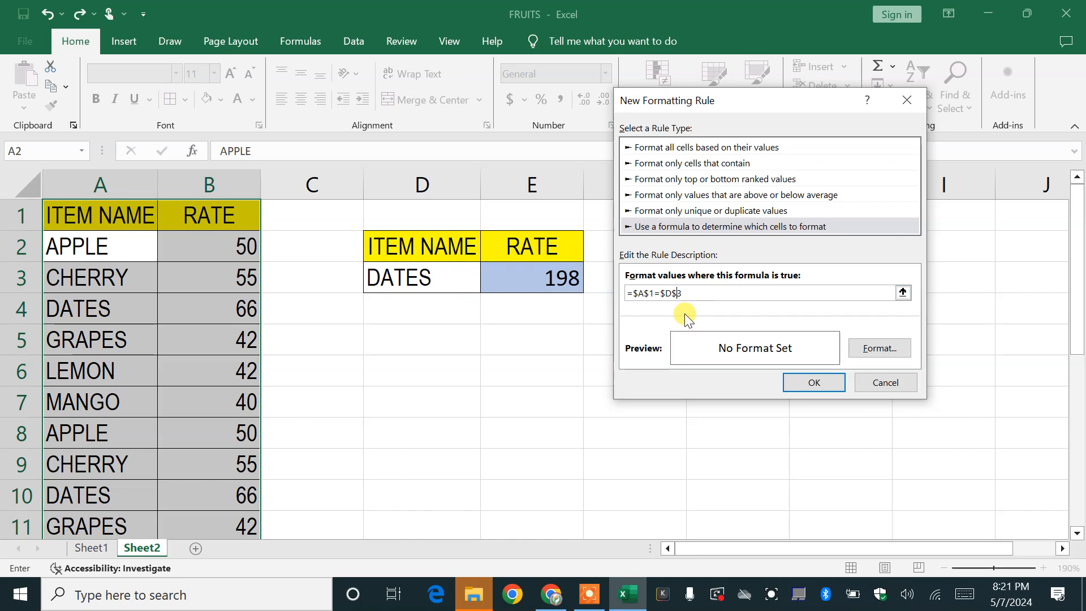
Give the rule a dark green background fill and apply it to the table
click(880, 347)
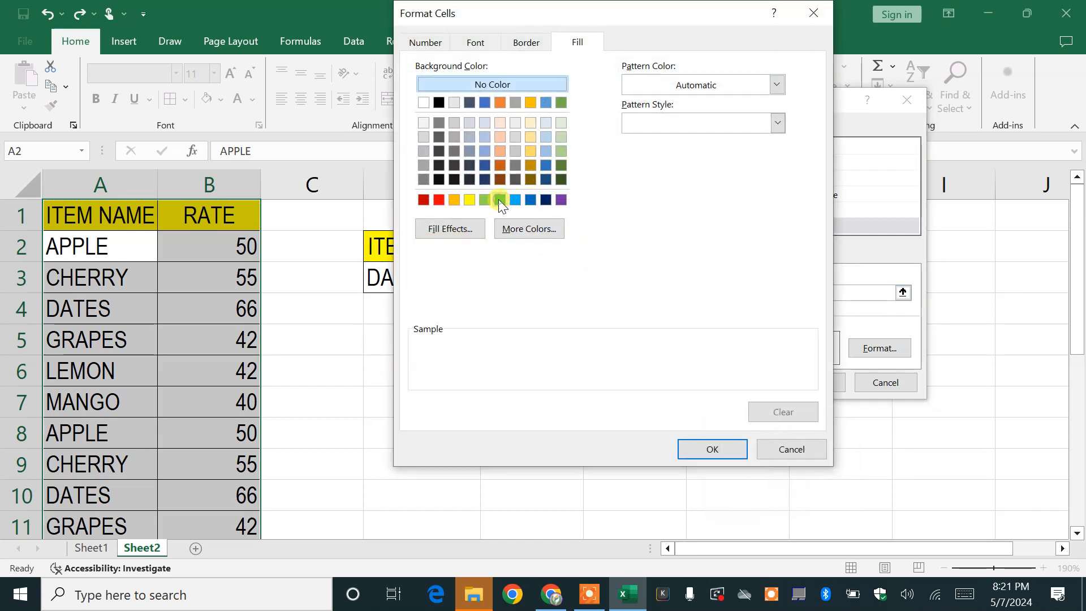
click(500, 200)
click(559, 164)
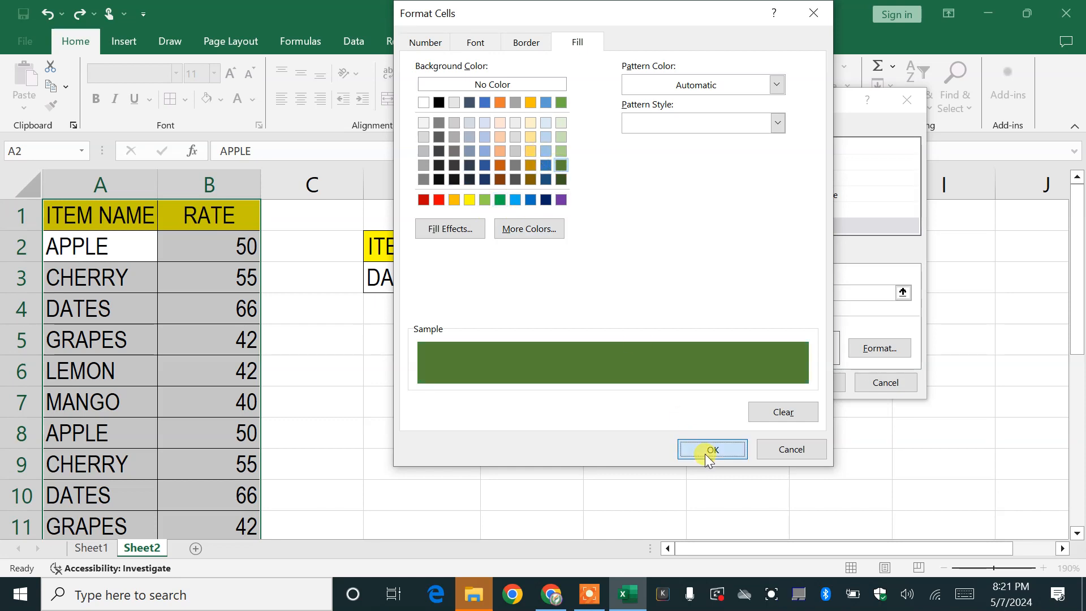
click(708, 451)
click(814, 382)
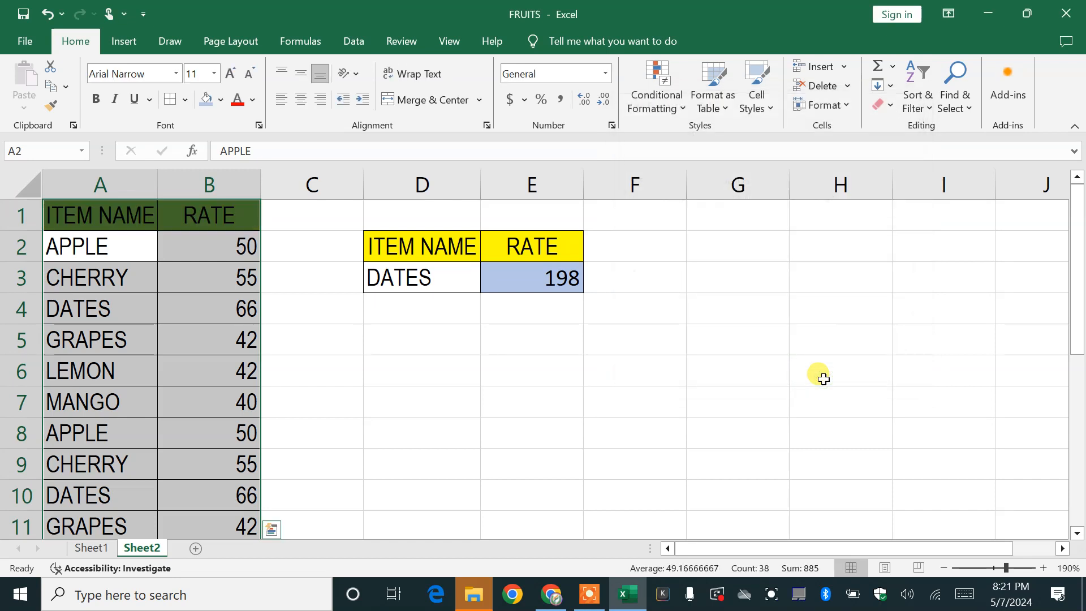
Test the new highlighting rule by choosing MANGO from the item list in D3
click(497, 358)
click(380, 277)
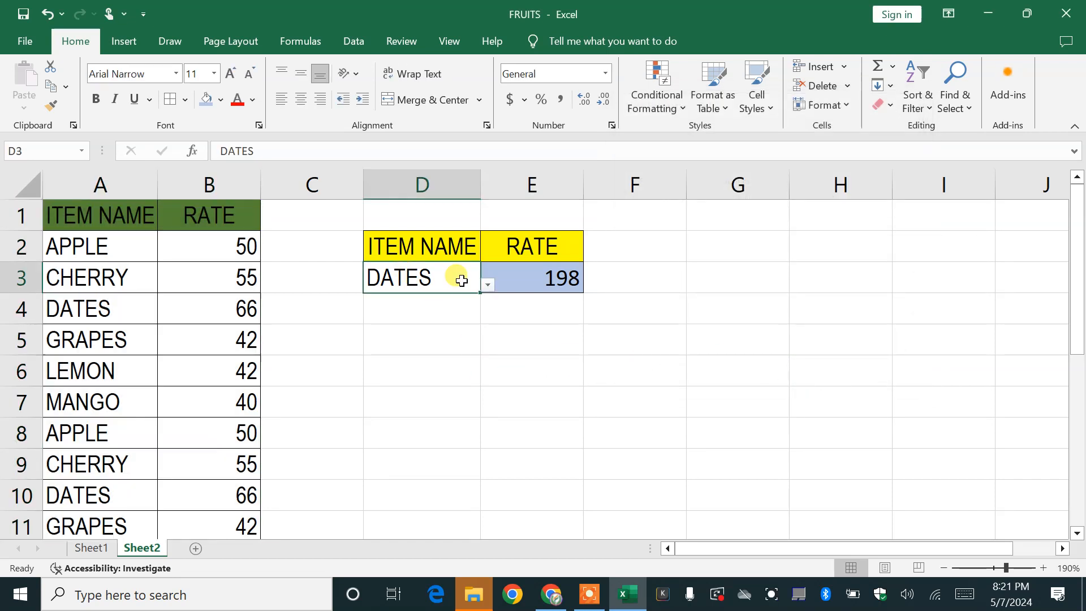
click(487, 284)
click(380, 369)
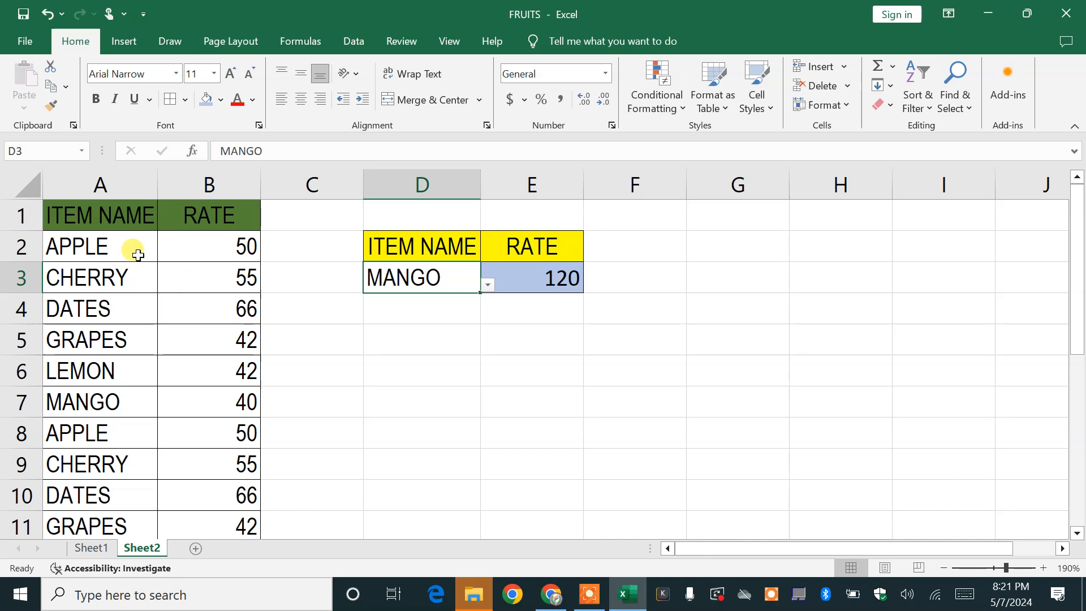
Open the table's dark green conditional formatting rule, =$A$1=$D2, for editing on Sheet2
click(151, 266)
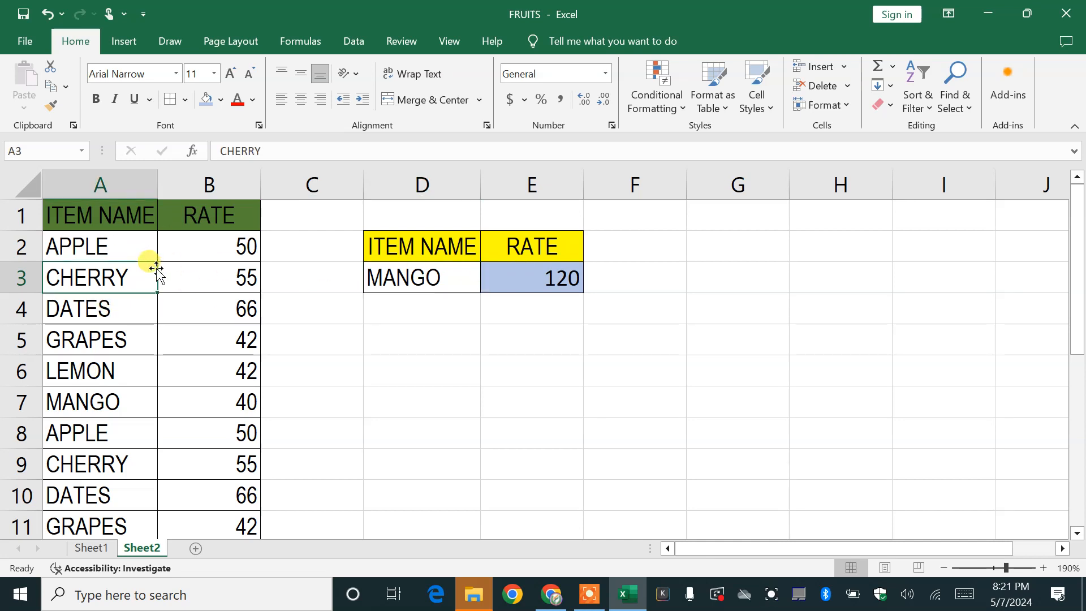
key(ctrl+a)
click(664, 101)
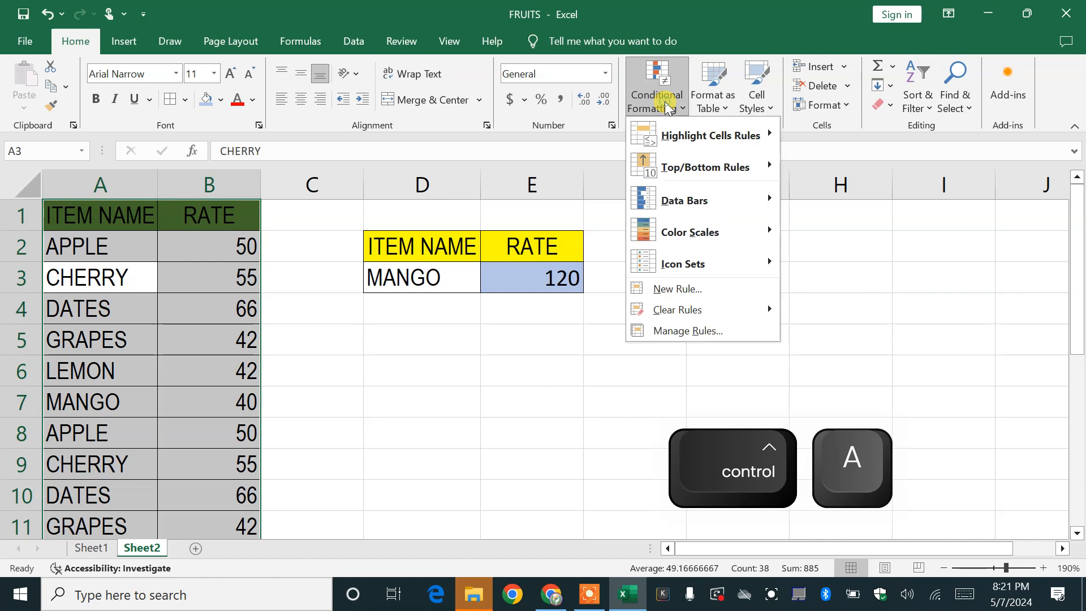
click(667, 329)
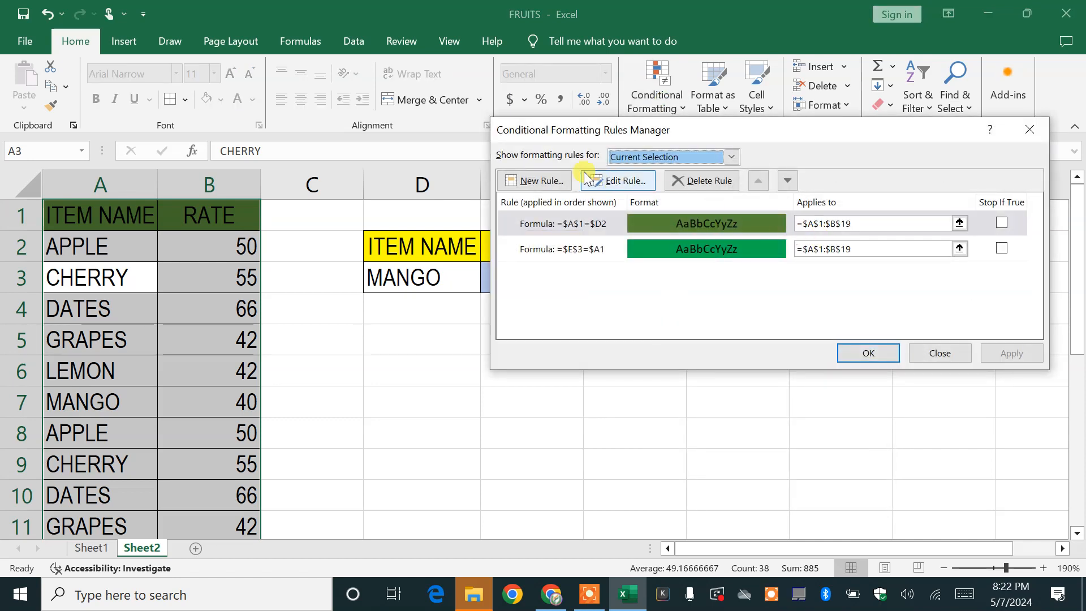
click(647, 179)
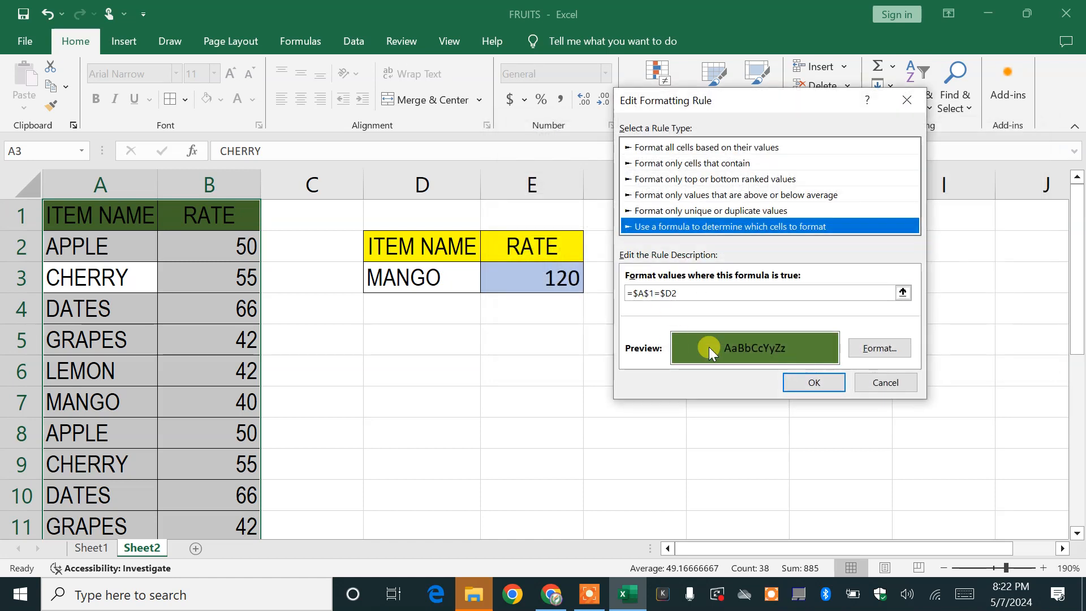
Replace the rule's formula with =$D$3=$A1 and apply the corrected rule to the table
click(681, 293)
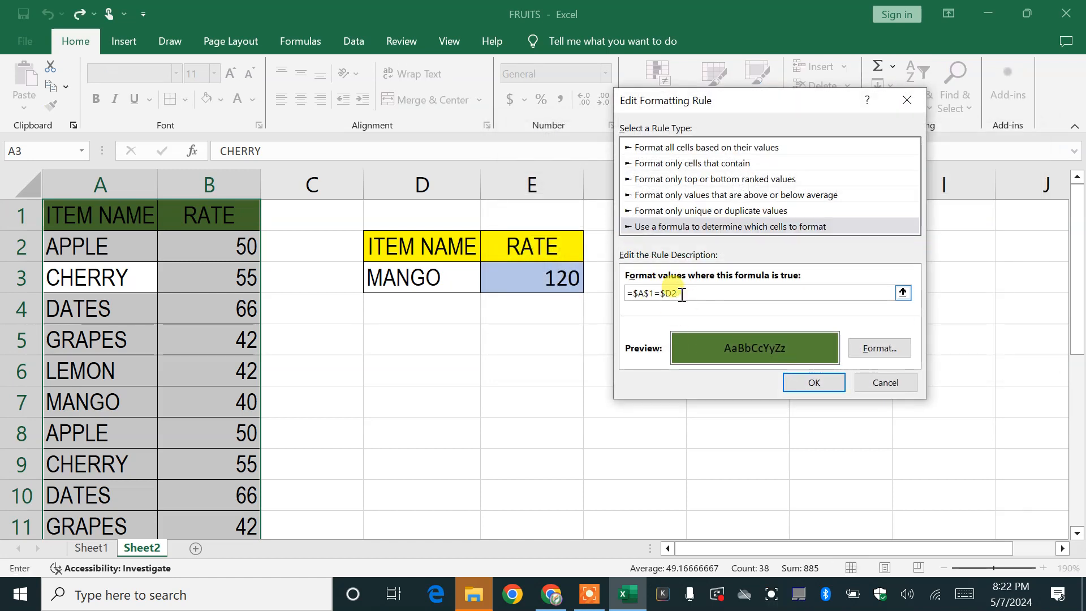
drag(682, 294, 645, 295)
key(BackSpace)
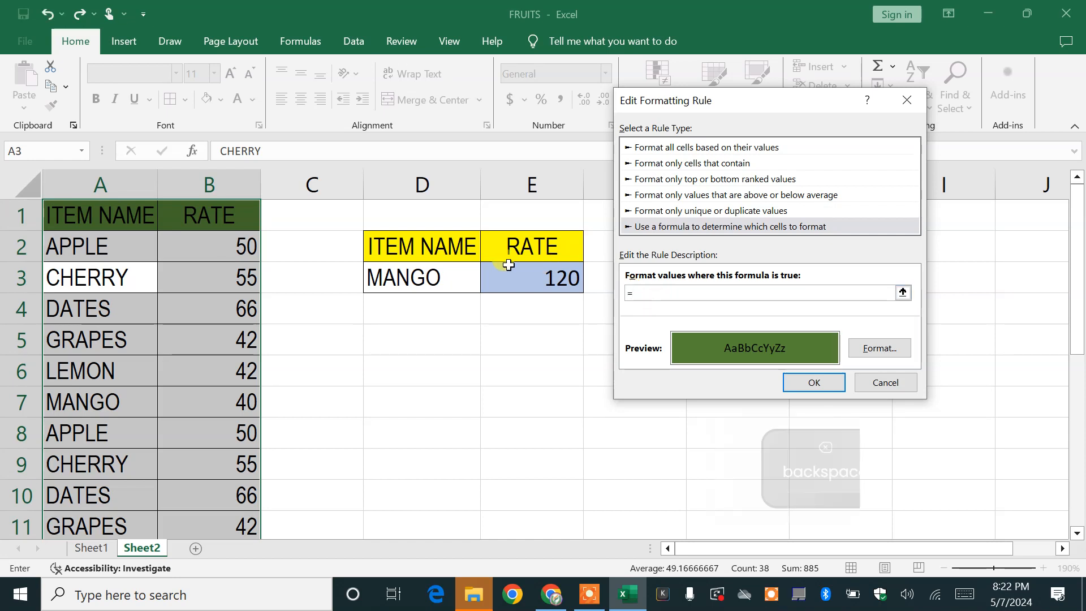
click(431, 273)
text(=)
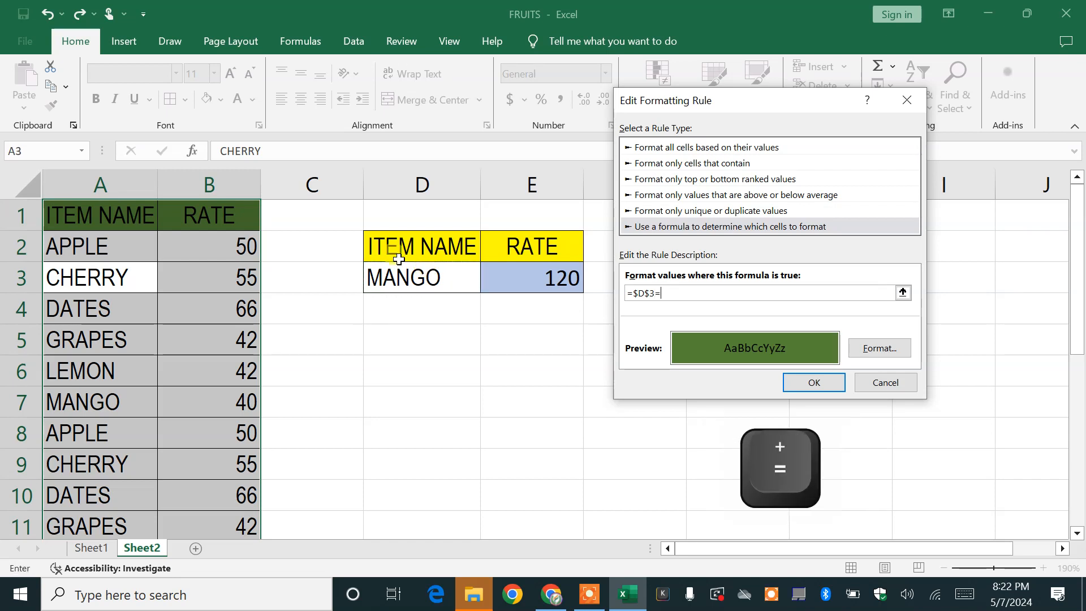
click(130, 222)
click(658, 295)
click(676, 294)
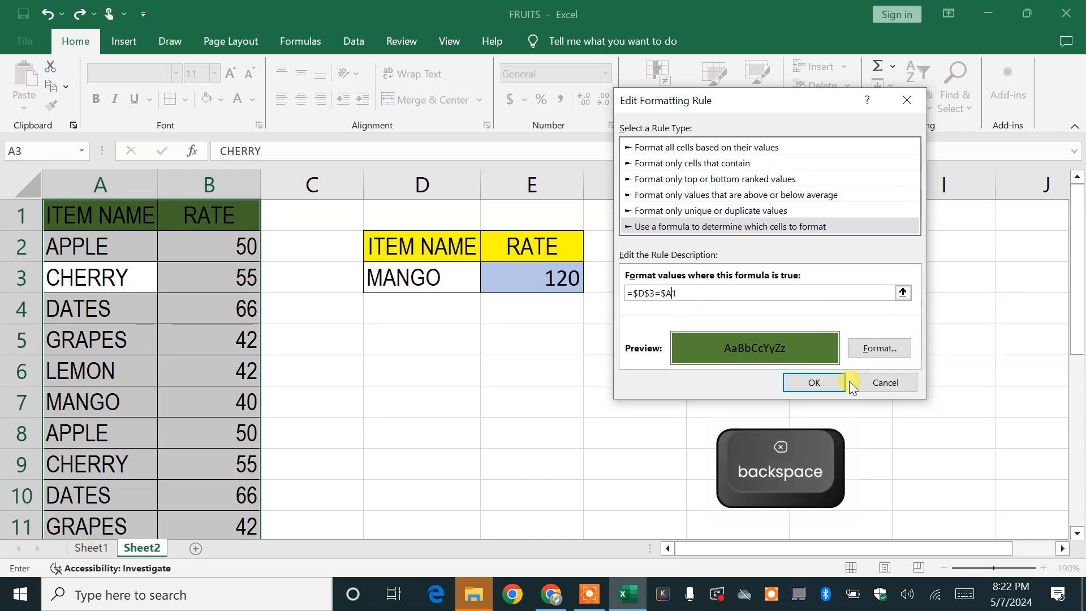
click(812, 383)
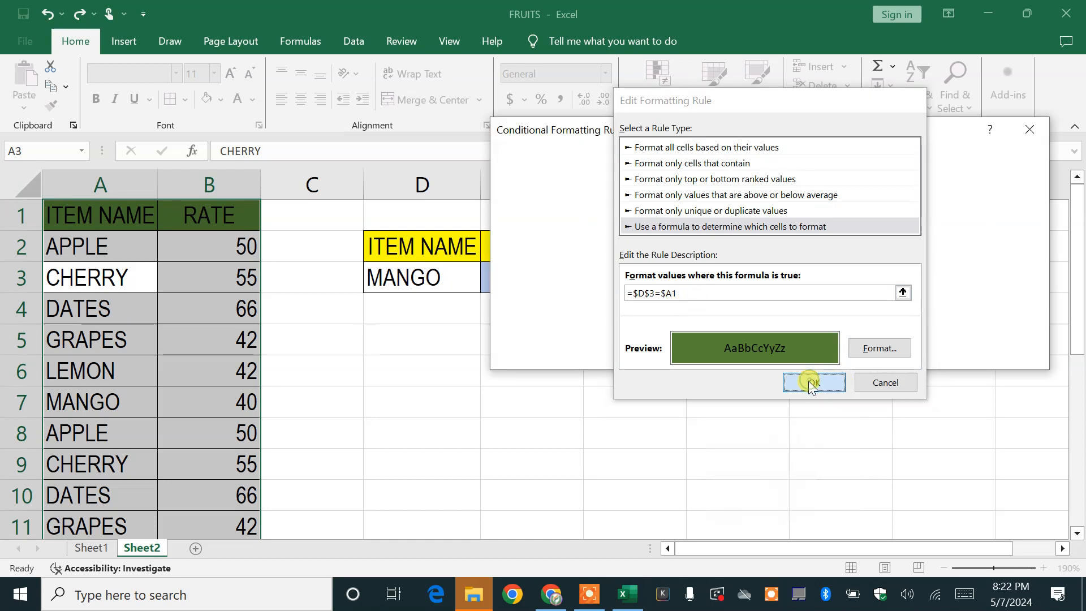
click(1010, 352)
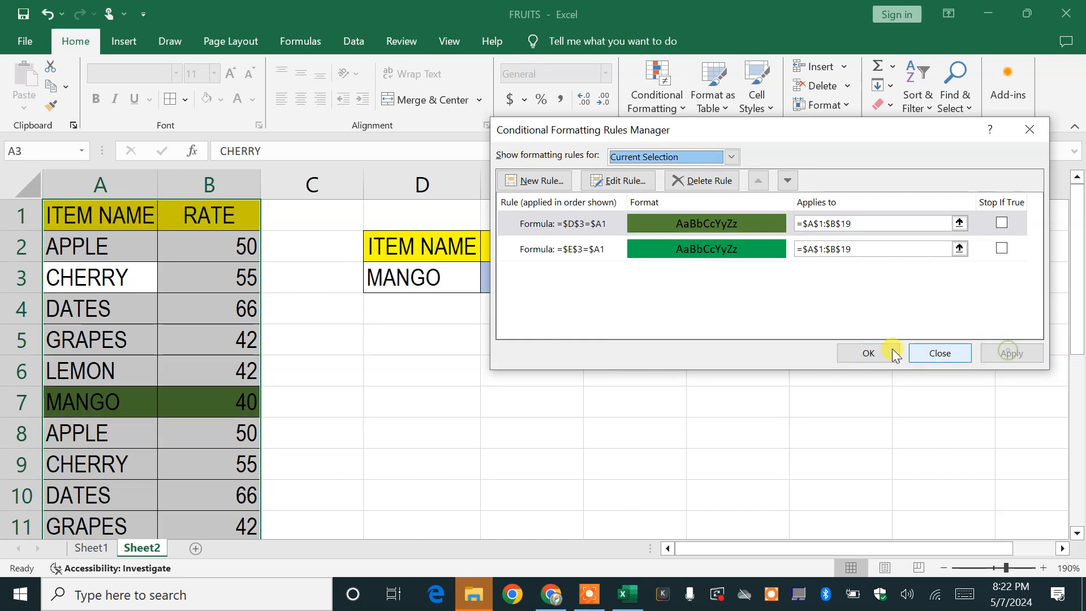
click(862, 353)
click(605, 372)
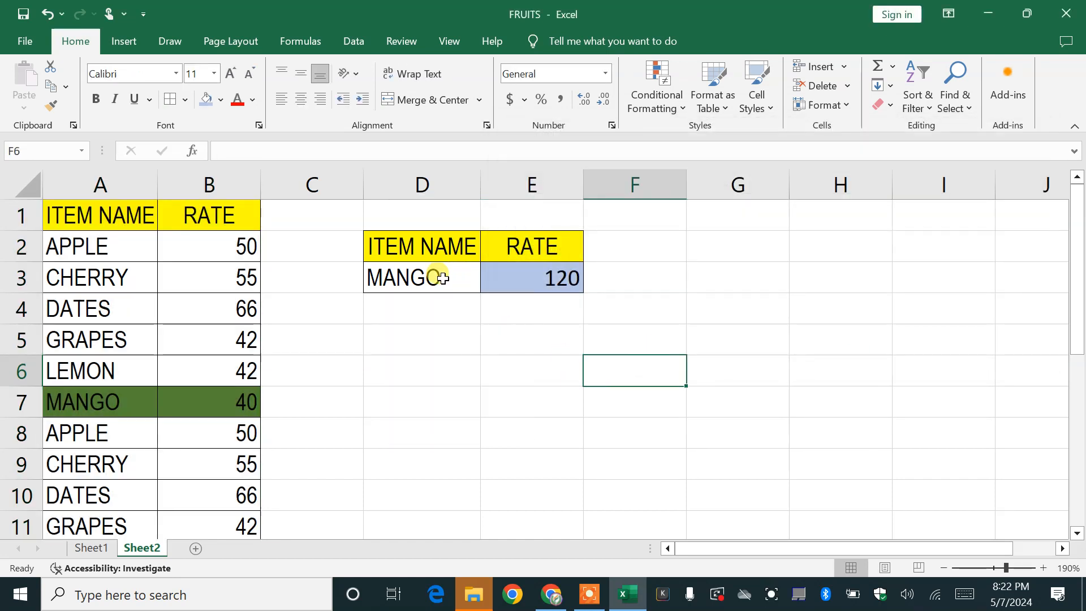
Choose DATES from the item list in D3 and check the row highlighting down the whole table
click(464, 280)
click(488, 284)
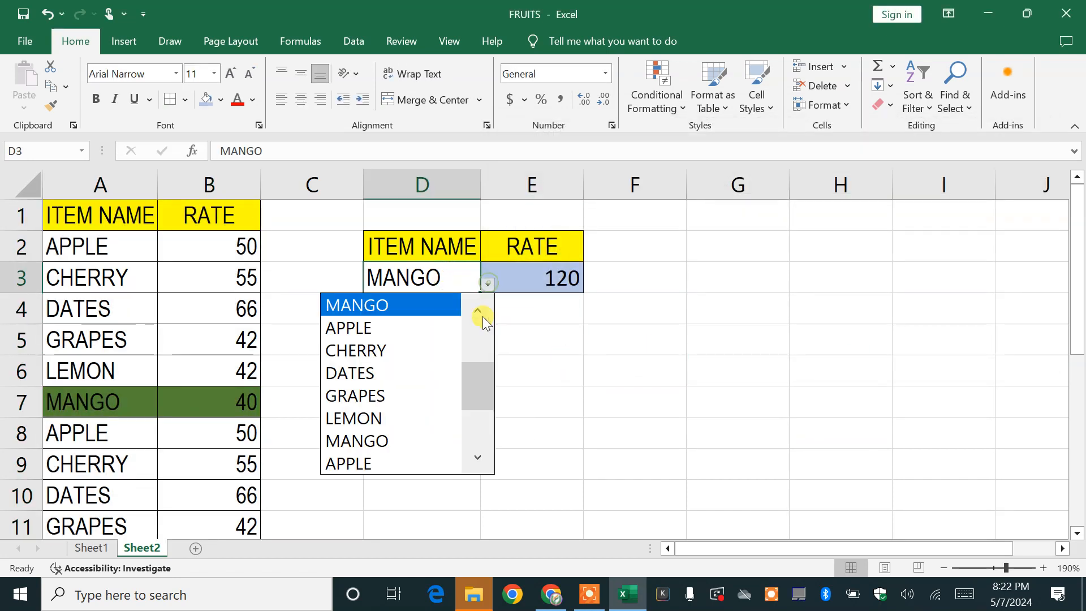
click(400, 367)
scroll(146, 317, down, 4)
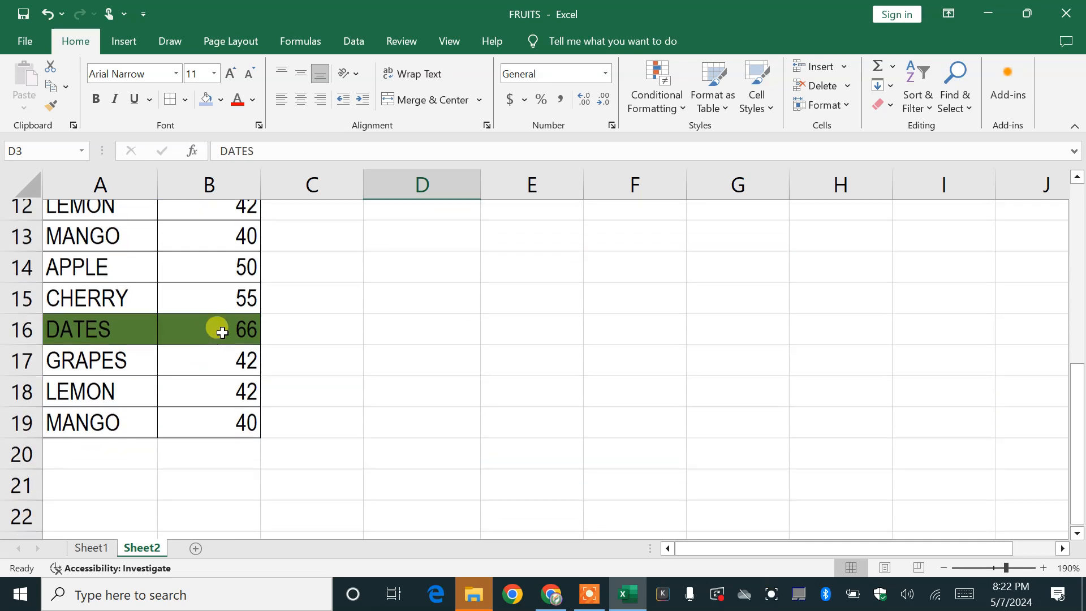
scroll(220, 330, up, 4)
Test the lookup with further items by choosing CHERRY, LEMON and finally GRAPES from the list in D3
click(487, 284)
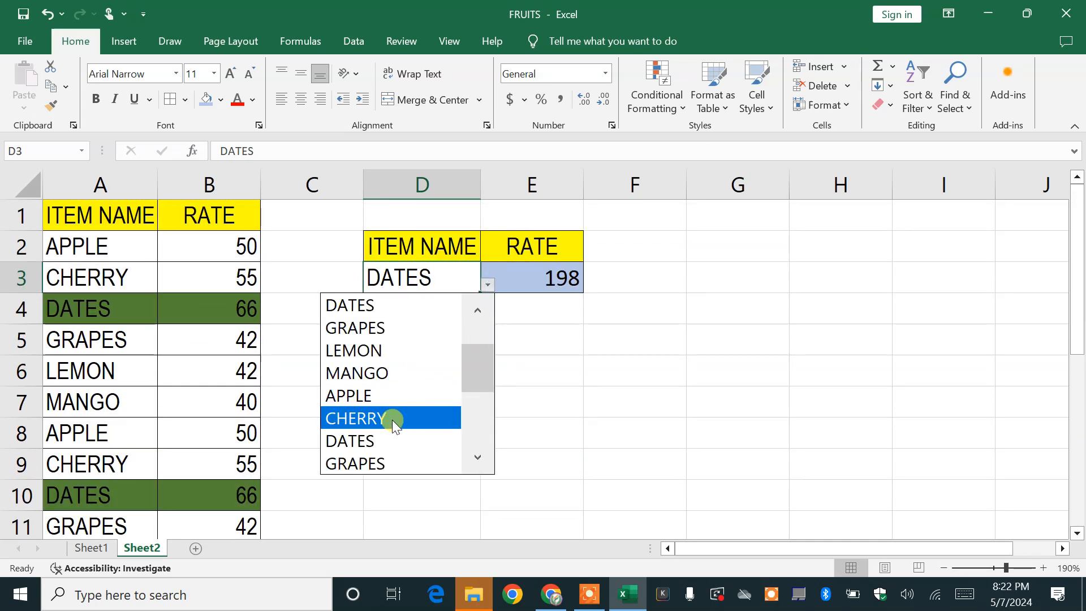
click(373, 421)
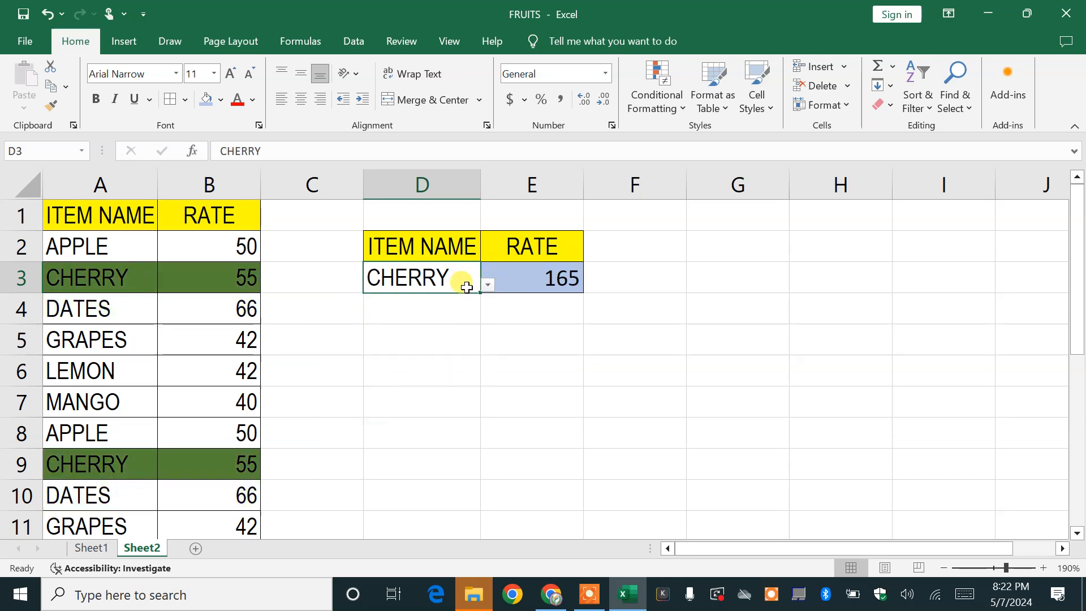
click(487, 285)
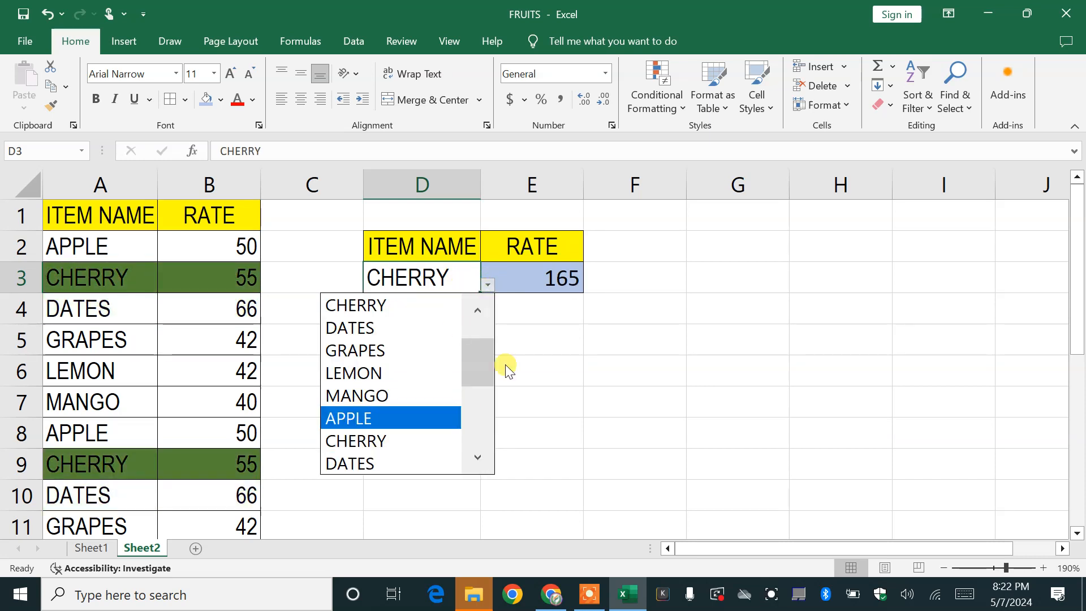
drag(483, 374, 480, 409)
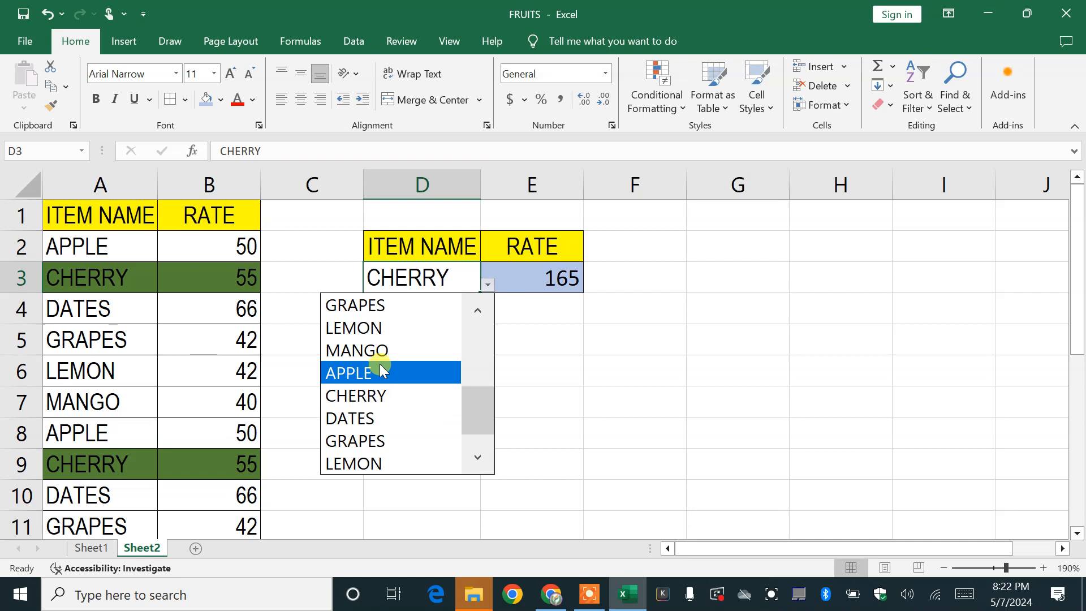
click(376, 327)
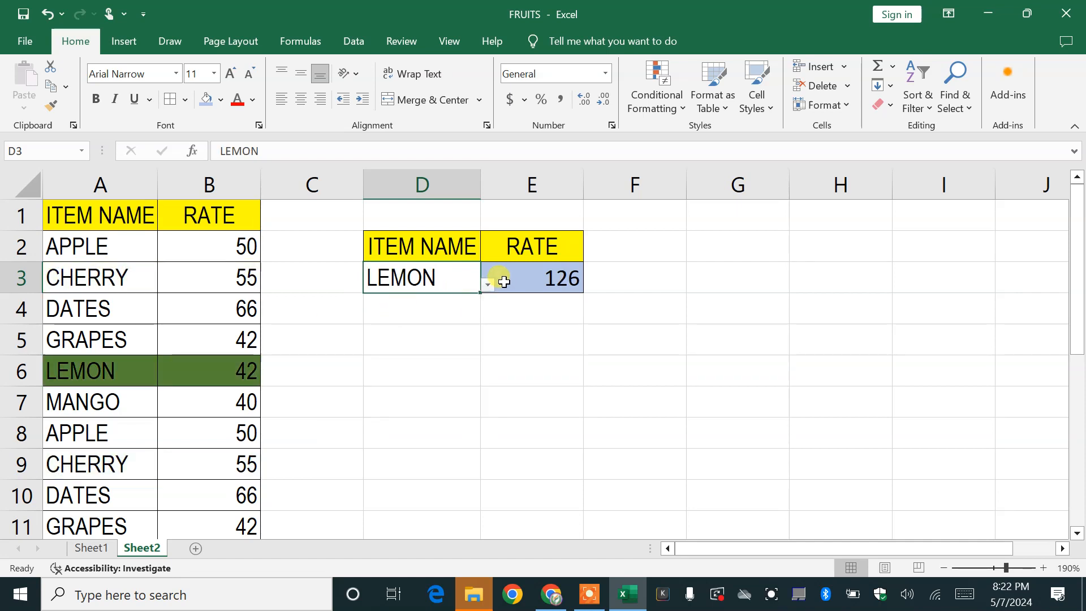
click(485, 285)
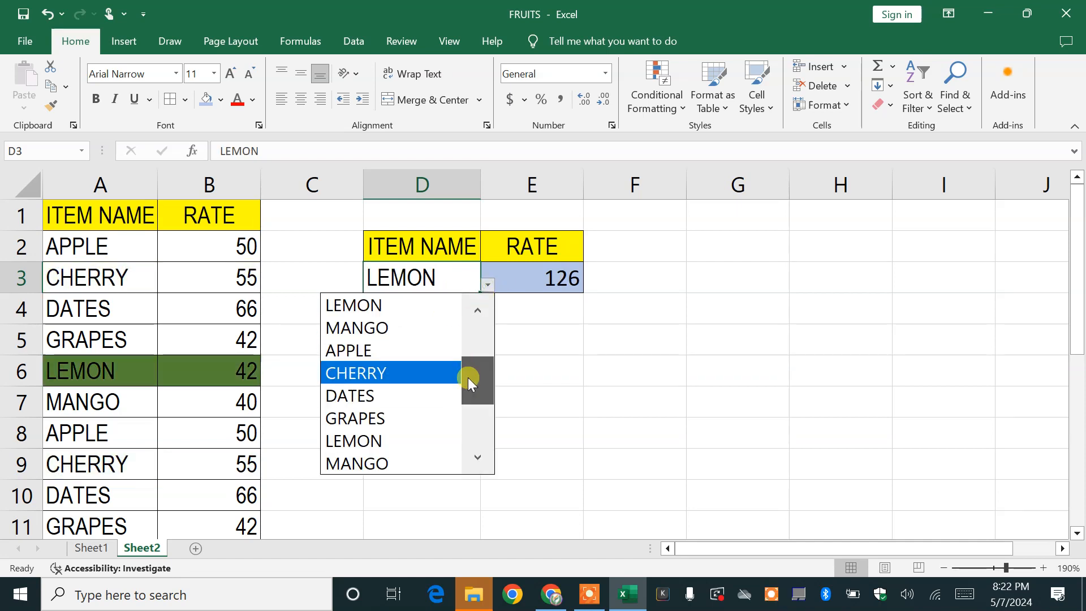
click(362, 419)
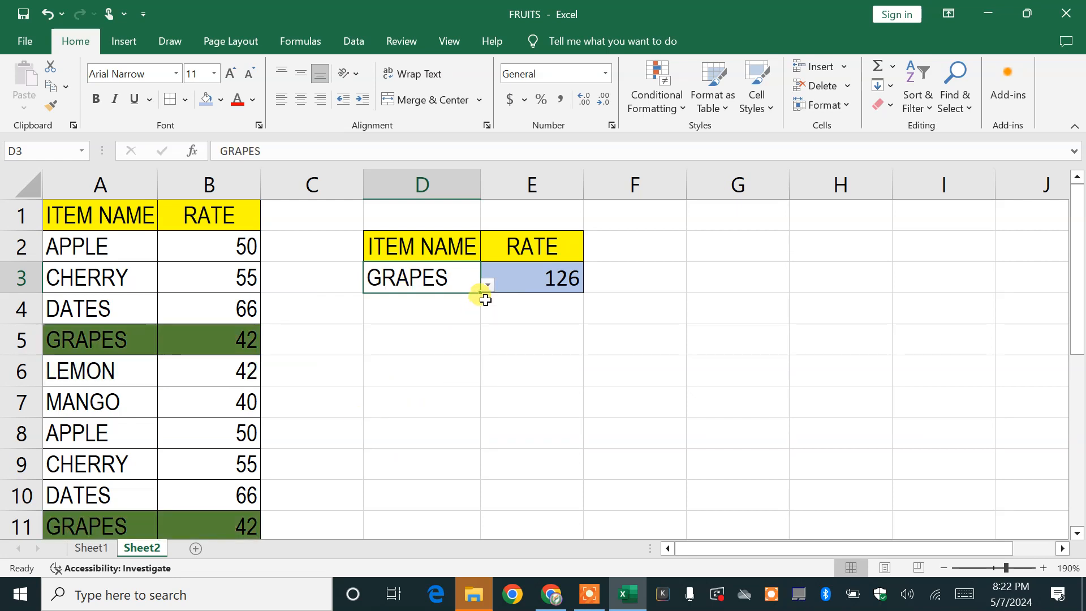